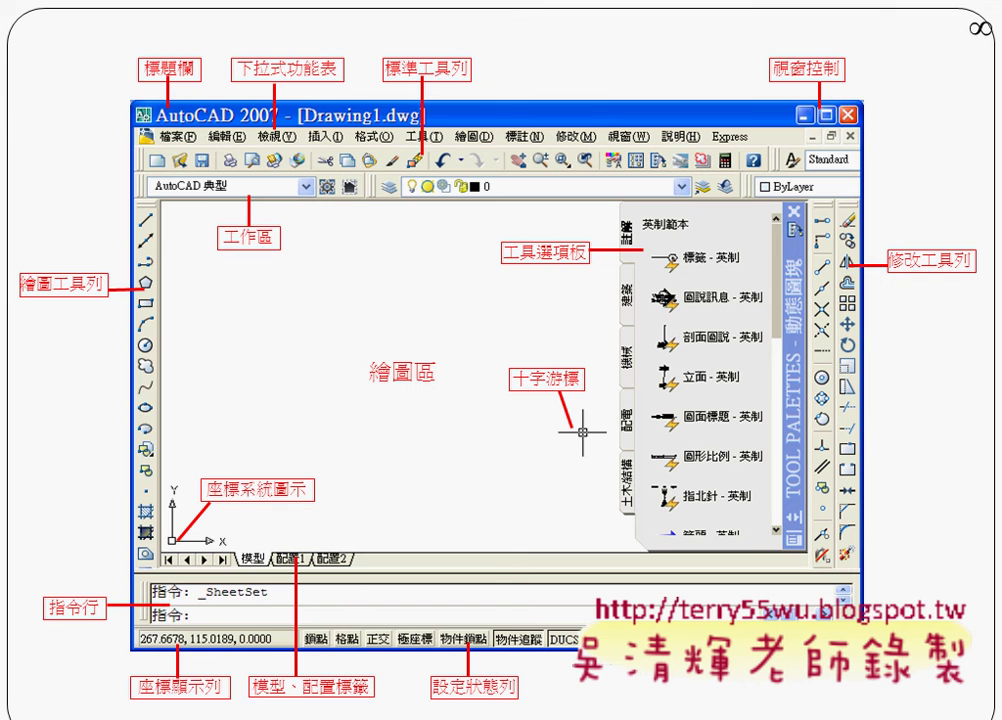
Browse to the CAD2012 folder on D: and start the CAD2012.vmc virtual machine
{"action": "key", "text": "super"}
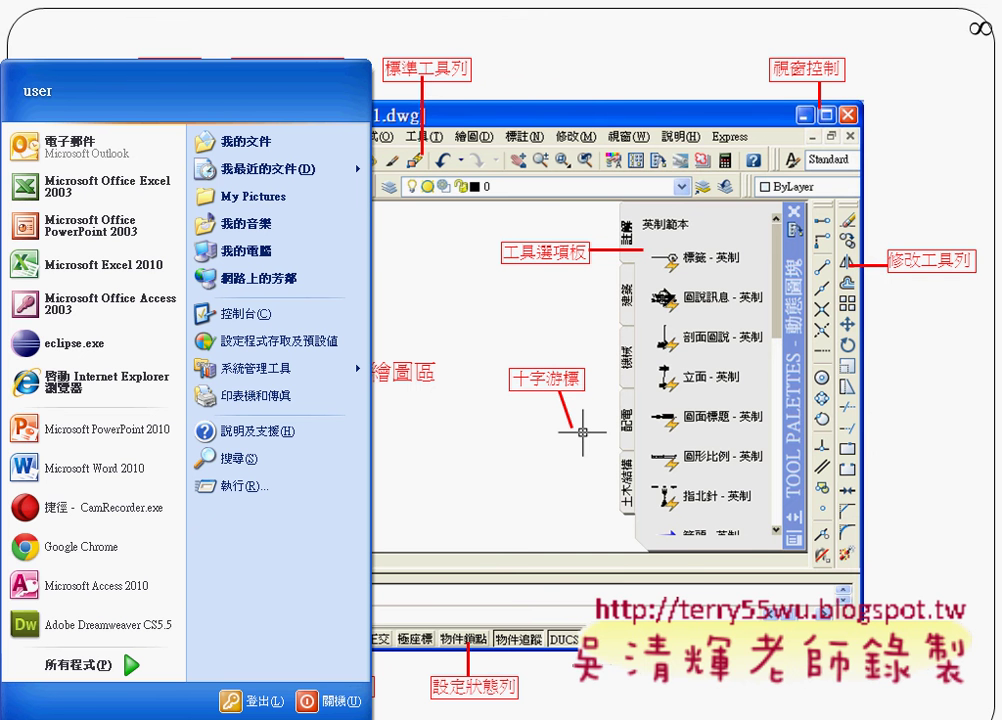
{"action": "key", "text": "Escape"}
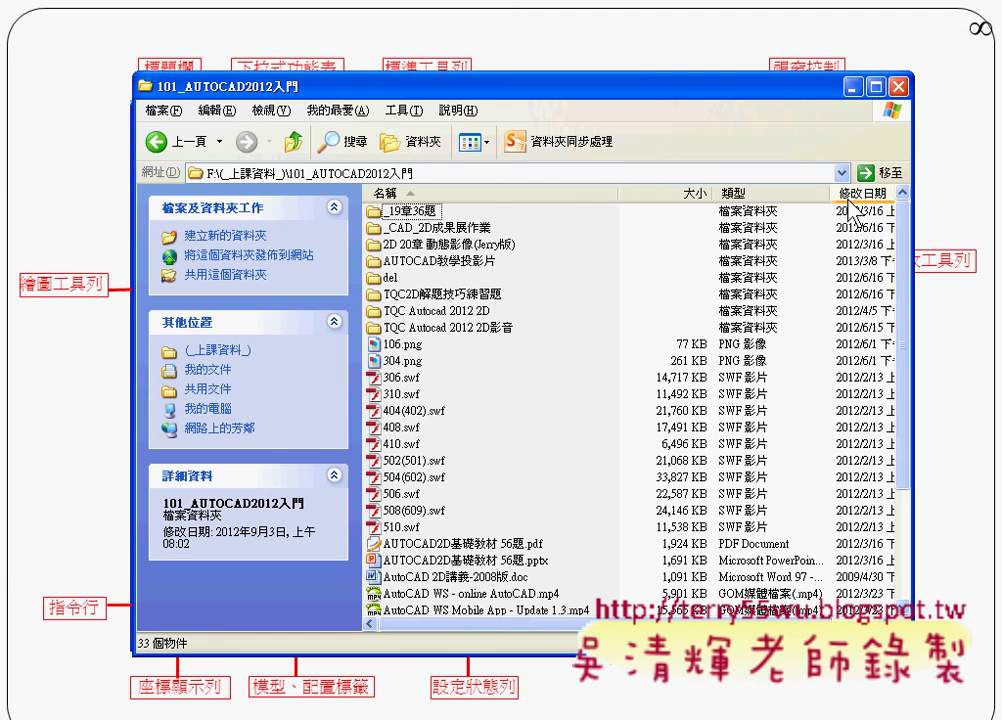
{"action": "left_click", "coordinate": [841, 173]}
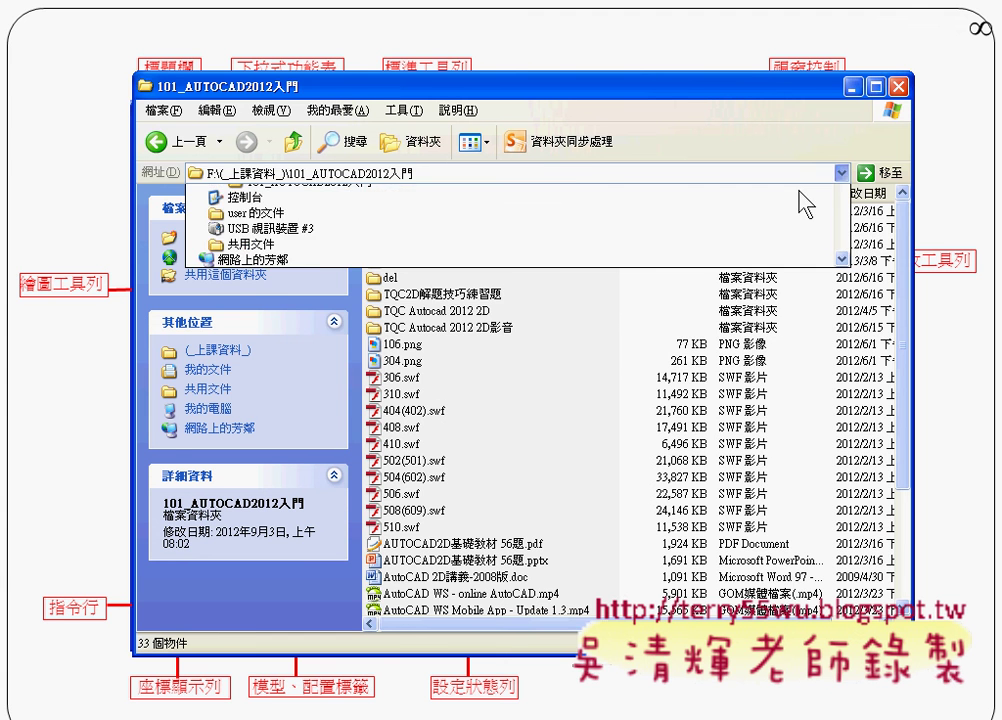
{"action": "left_click", "coordinate": [380, 257]}
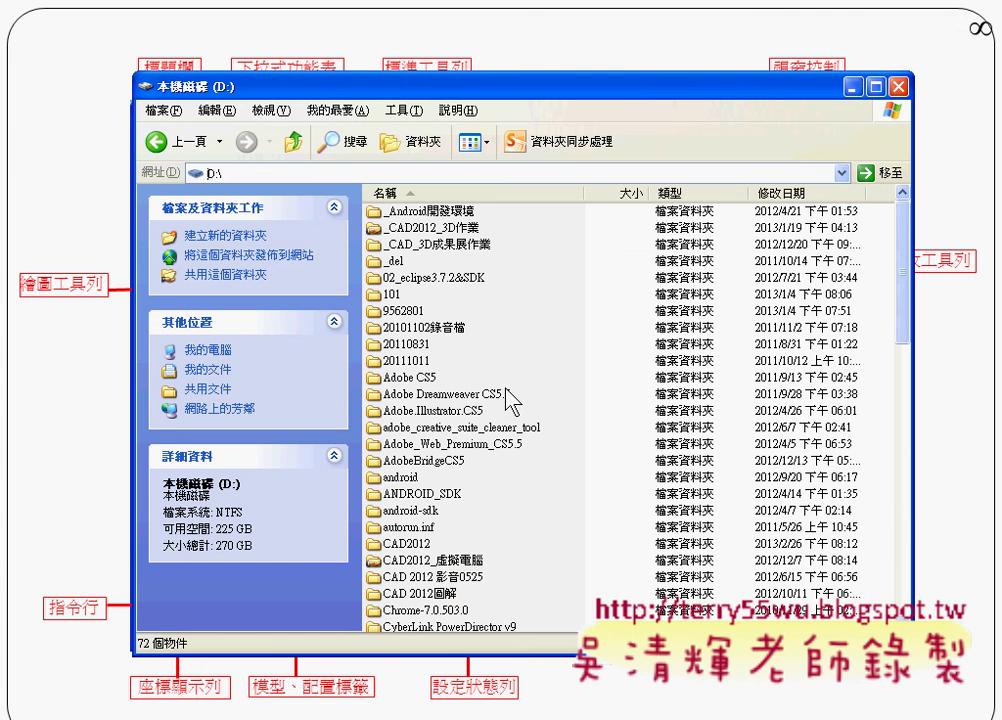
{"action": "double_click", "coordinate": [400, 543]}
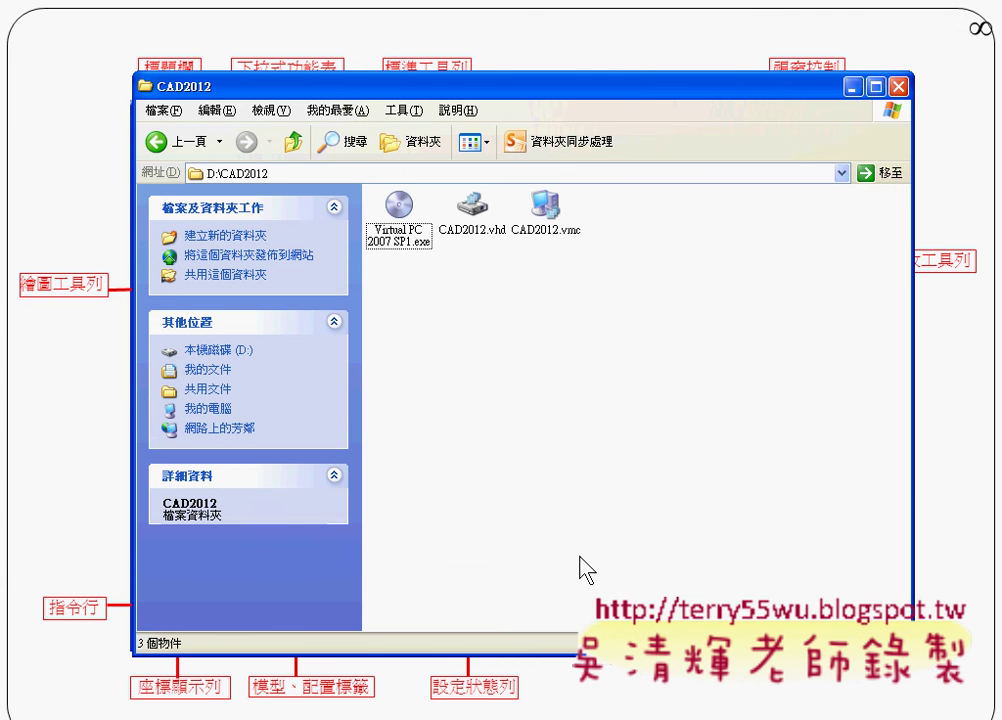
{"action": "double_click", "coordinate": [545, 205]}
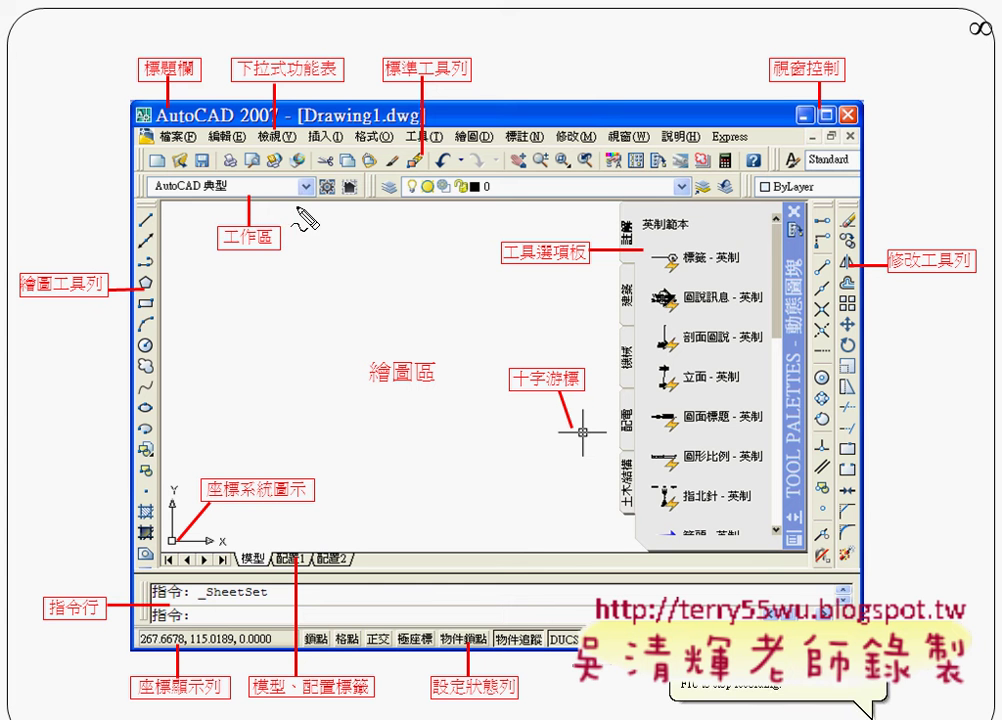
Mark the workspace dropdown on the AutoCAD 2007 slide, clear it, then switch to CAD2012
{"action": "mouse_move", "coordinate": [308, 204]}
{"action": "left_mouse_down"}
{"action": "mouse_move", "coordinate": [150, 204]}
{"action": "mouse_move", "coordinate": [205, 203]}
{"action": "left_mouse_up"}
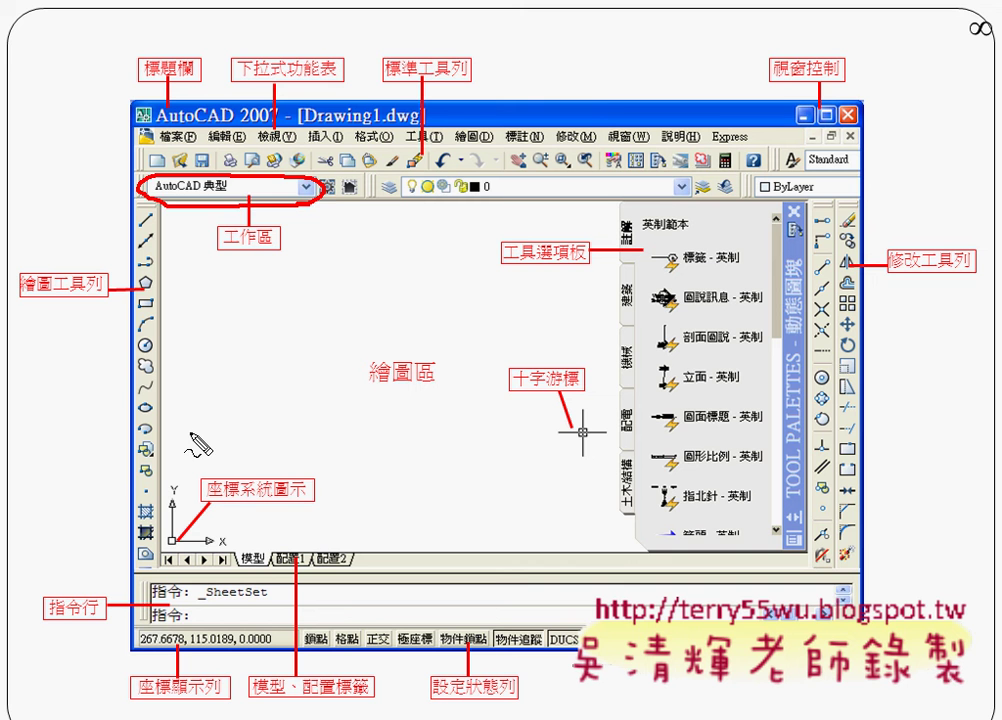
{"action": "key", "text": "Escape"}
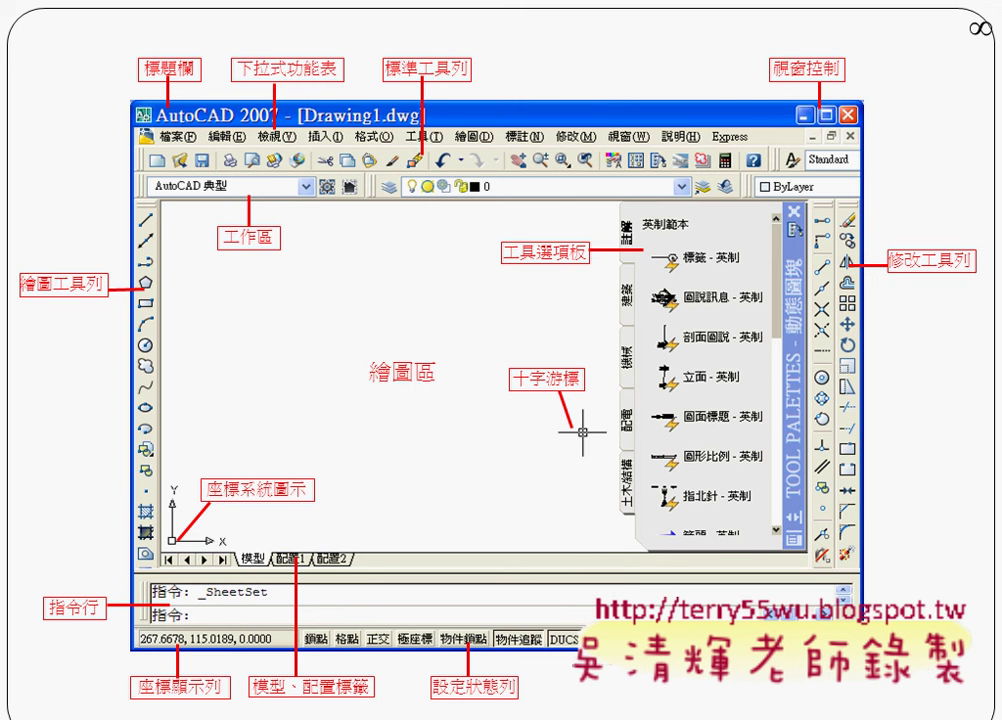
{"action": "key", "text": "alt+Tab"}
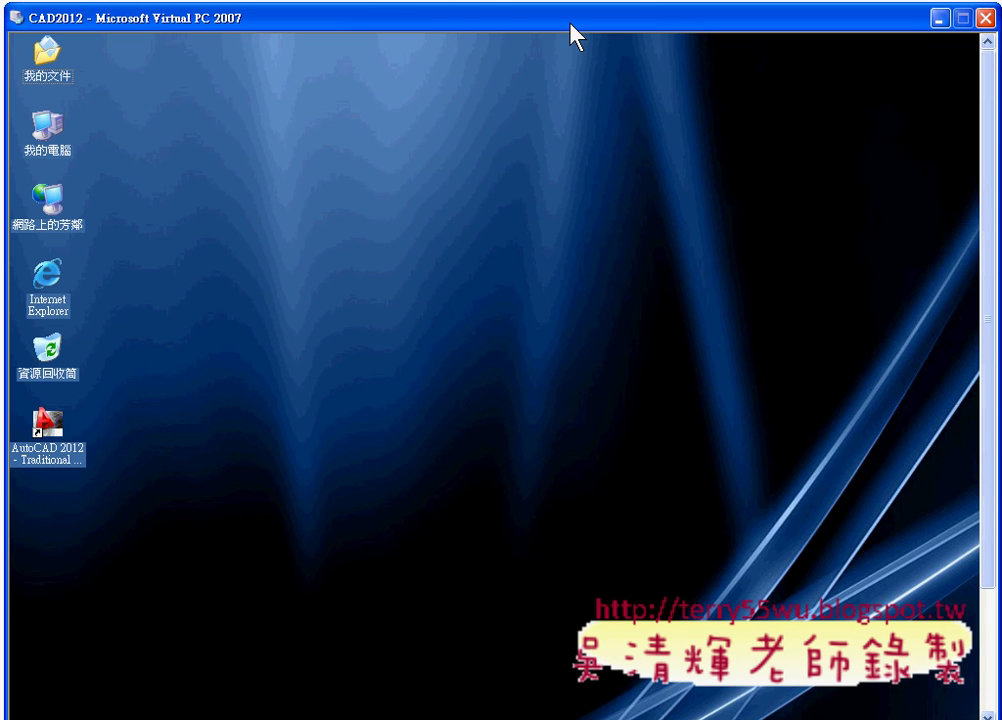
Dismiss the video-mode-too-large caution and bring back the windowed CAD2012 virtual machine
{"action": "left_click_drag", "start_coordinate": [571, 24], "coordinate": [562, 16]}
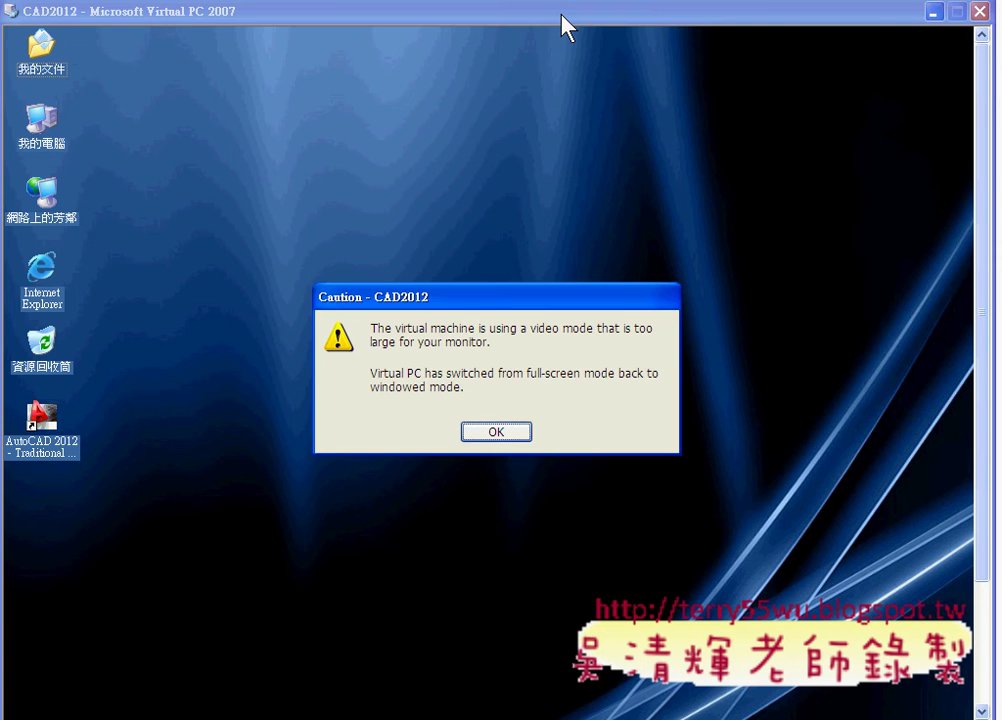
{"action": "left_click", "coordinate": [512, 436]}
{"action": "left_click", "coordinate": [496, 432]}
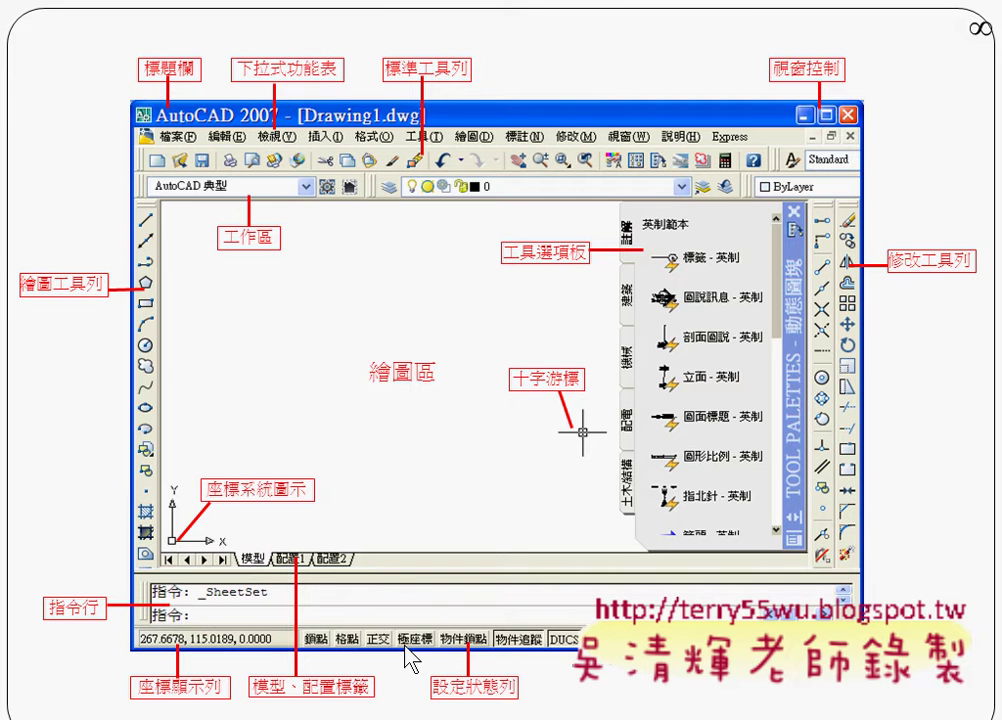
{"action": "key", "text": "alt+Tab"}
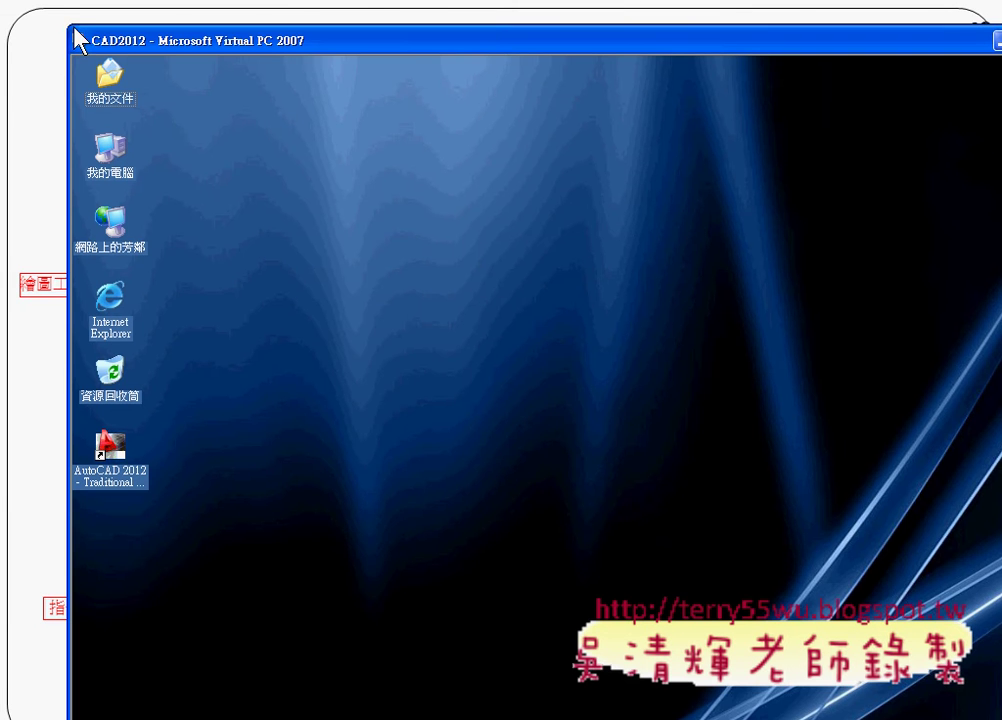
Move the CAD2012 virtual machine window down-right and adjust its size
{"action": "mouse_move", "coordinate": [76, 31]}
{"action": "left_mouse_down"}
{"action": "mouse_move", "coordinate": [248, 164]}
{"action": "mouse_move", "coordinate": [167, 40]}
{"action": "left_mouse_up"}
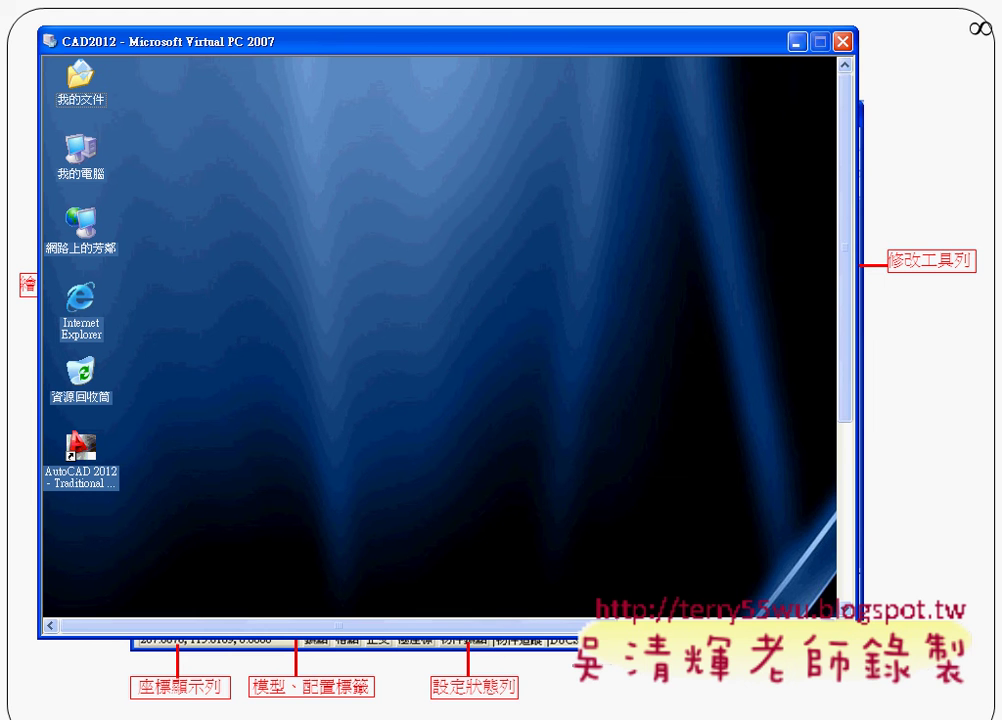
{"action": "left_click_drag", "start_coordinate": [857, 640], "coordinate": [937, 687]}
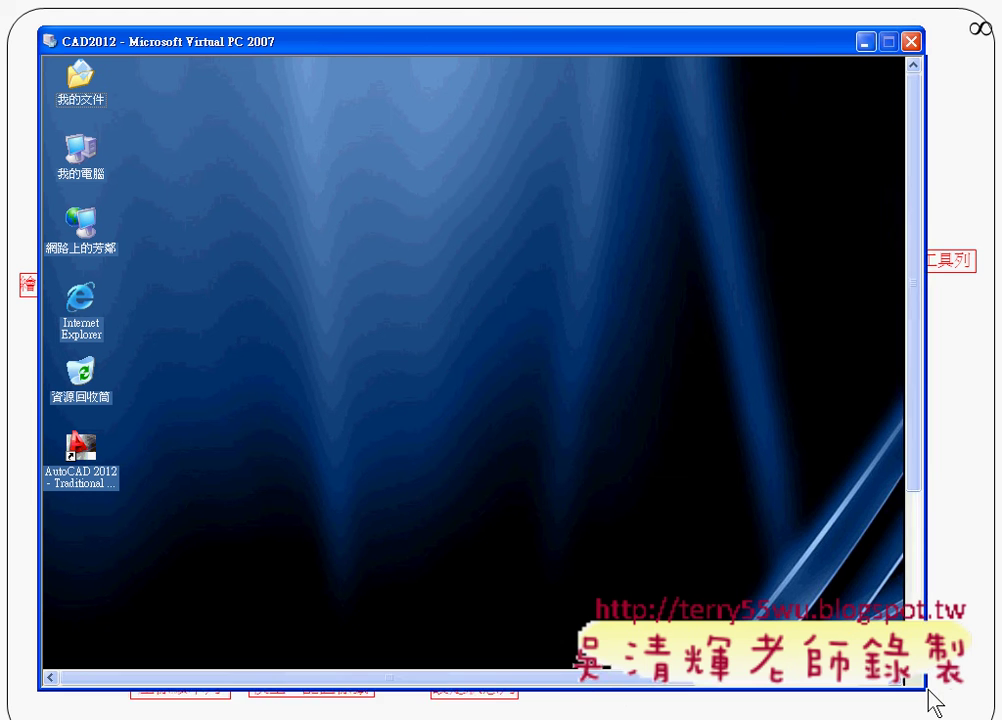
{"action": "left_click", "coordinate": [928, 570]}
{"action": "left_click_drag", "start_coordinate": [928, 570], "coordinate": [928, 640]}
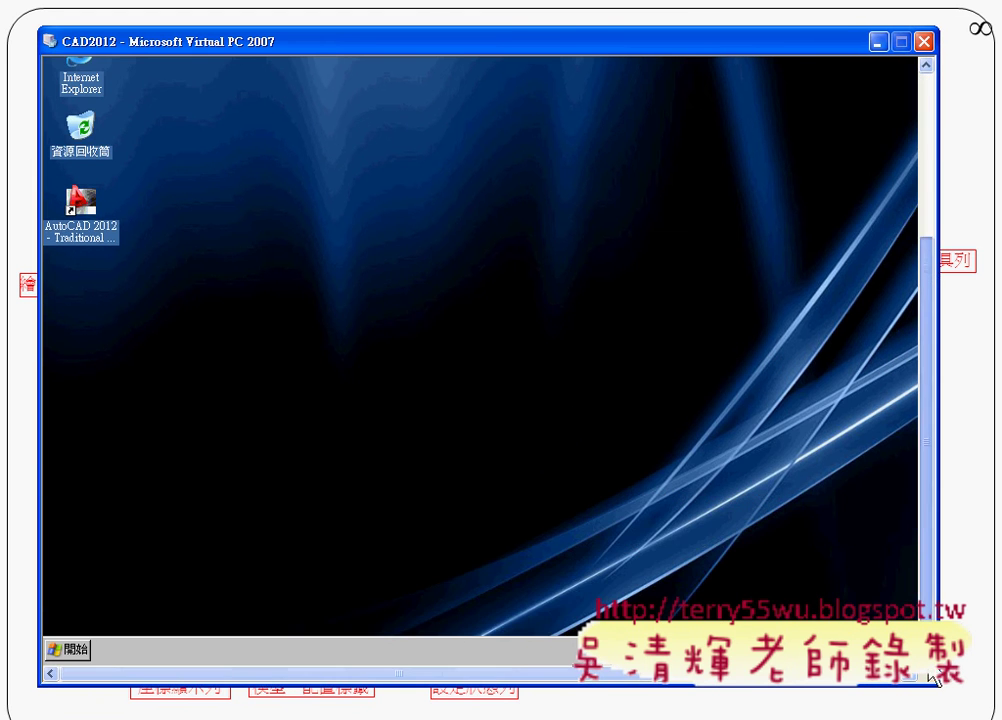
{"action": "left_click", "coordinate": [752, 675]}
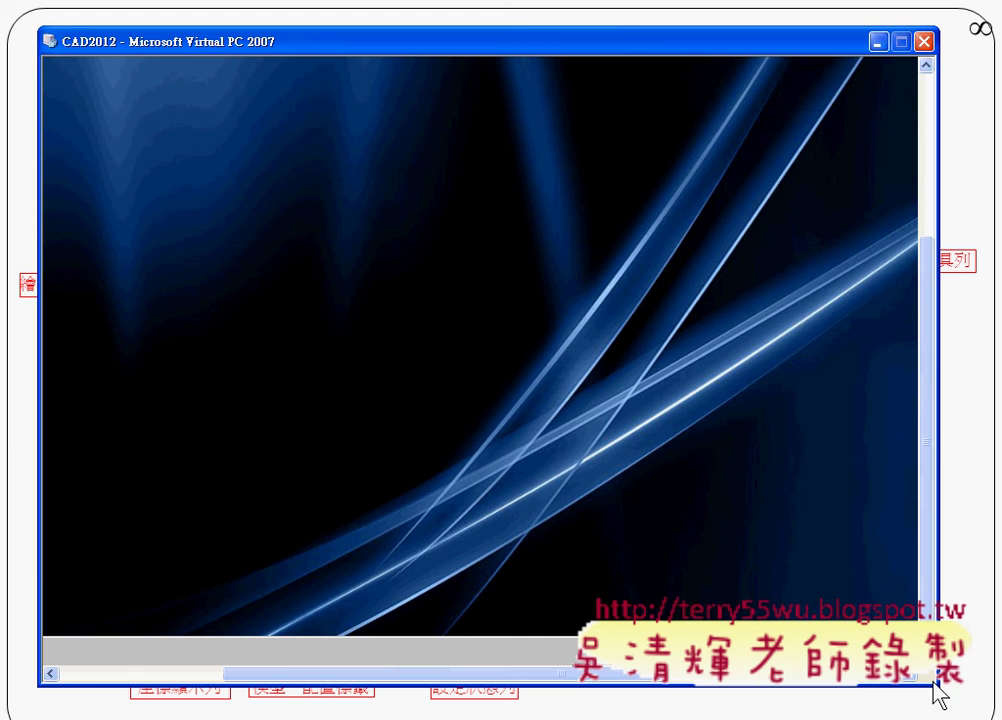
{"action": "mouse_move", "coordinate": [935, 684]}
{"action": "left_mouse_down"}
{"action": "mouse_move", "coordinate": [757, 575]}
{"action": "mouse_move", "coordinate": [977, 708]}
{"action": "mouse_move", "coordinate": [870, 685]}
{"action": "mouse_move", "coordinate": [847, 660]}
{"action": "left_mouse_up"}
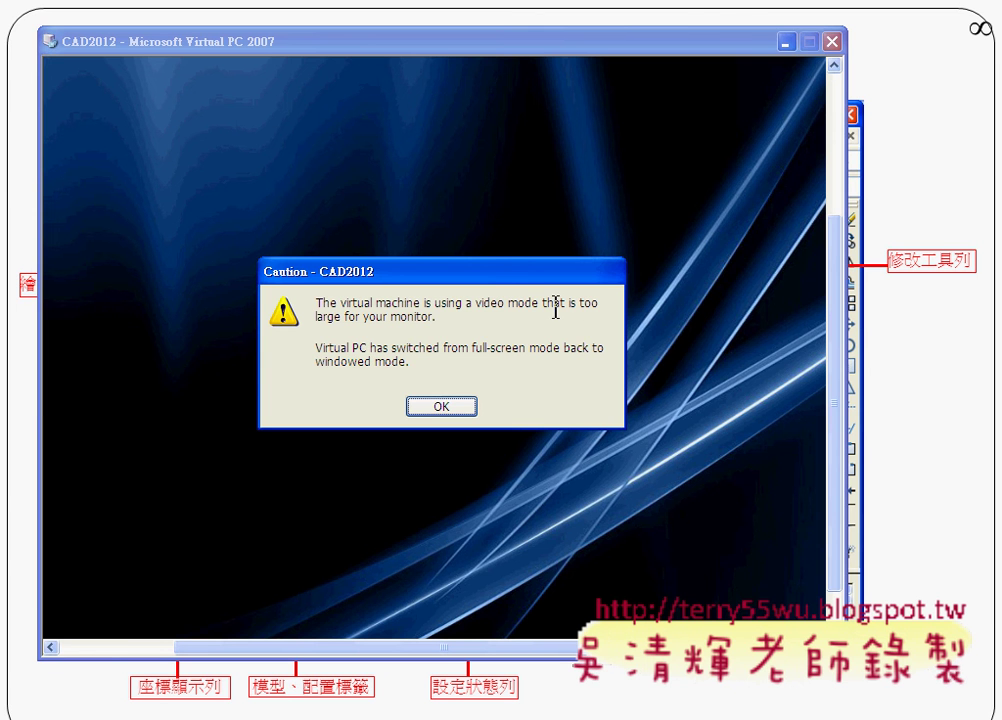
Dismiss the caution and size the window to show the full guest desktop and taskbar
{"action": "left_click", "coordinate": [446, 408]}
{"action": "left_click", "coordinate": [440, 408]}
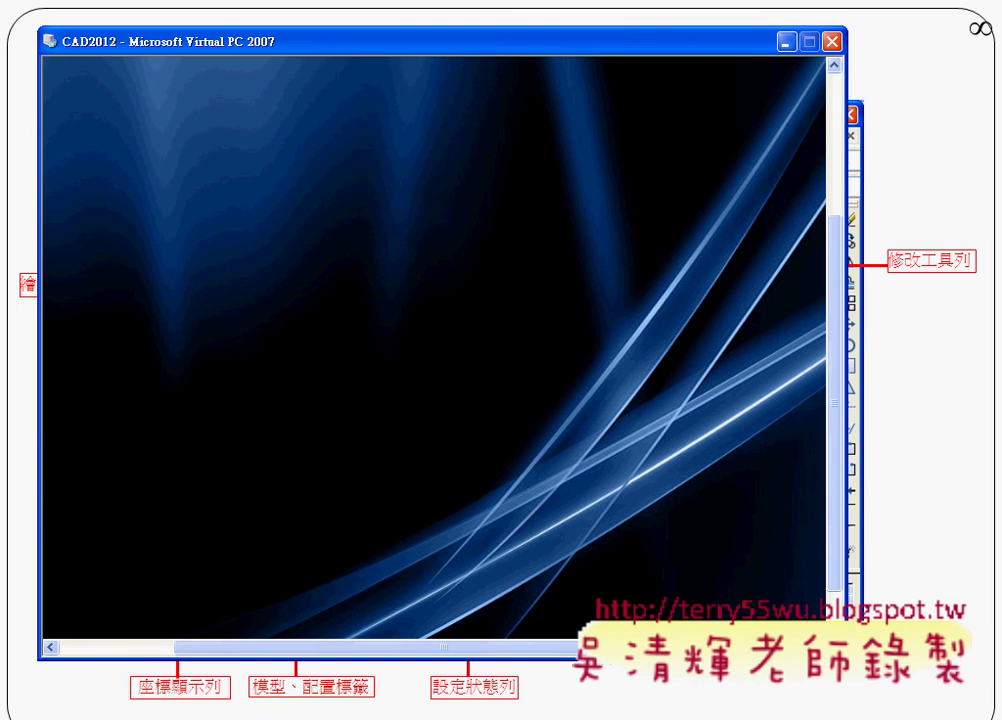
{"action": "left_click_drag", "start_coordinate": [899, 679], "coordinate": [995, 718]}
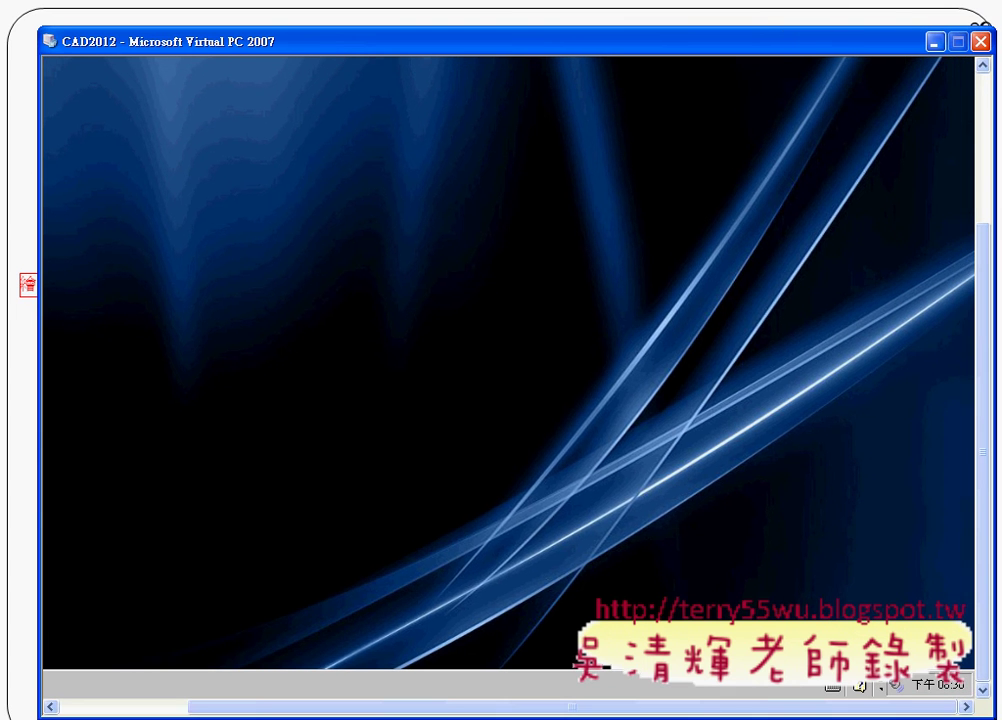
{"action": "left_click_drag", "start_coordinate": [384, 56], "coordinate": [351, 44]}
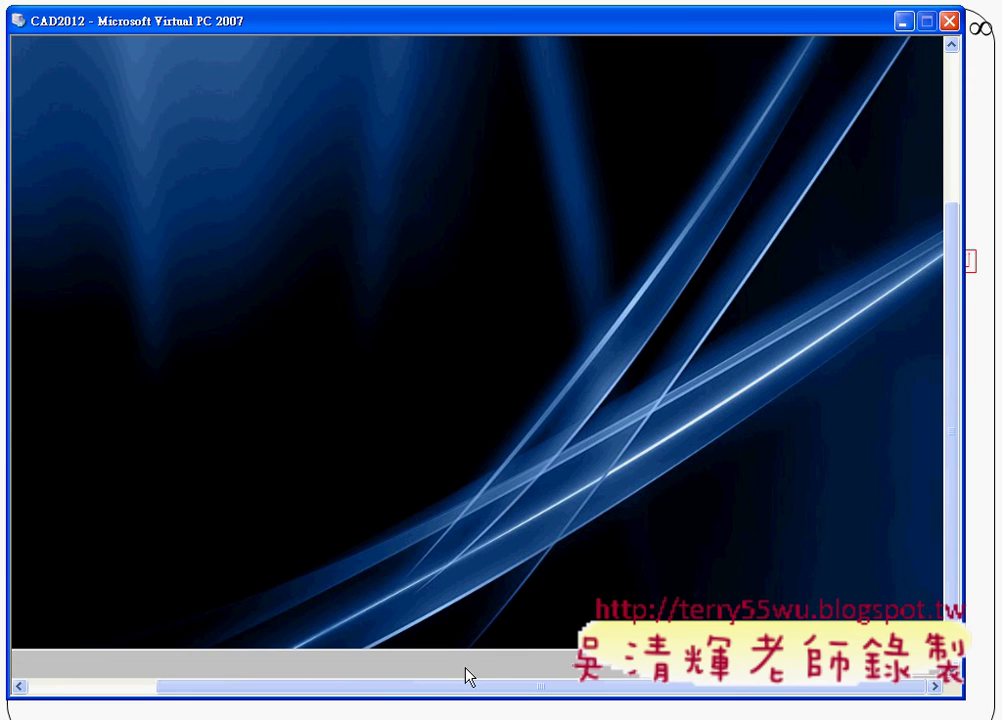
{"action": "left_click_drag", "start_coordinate": [455, 688], "coordinate": [242, 690]}
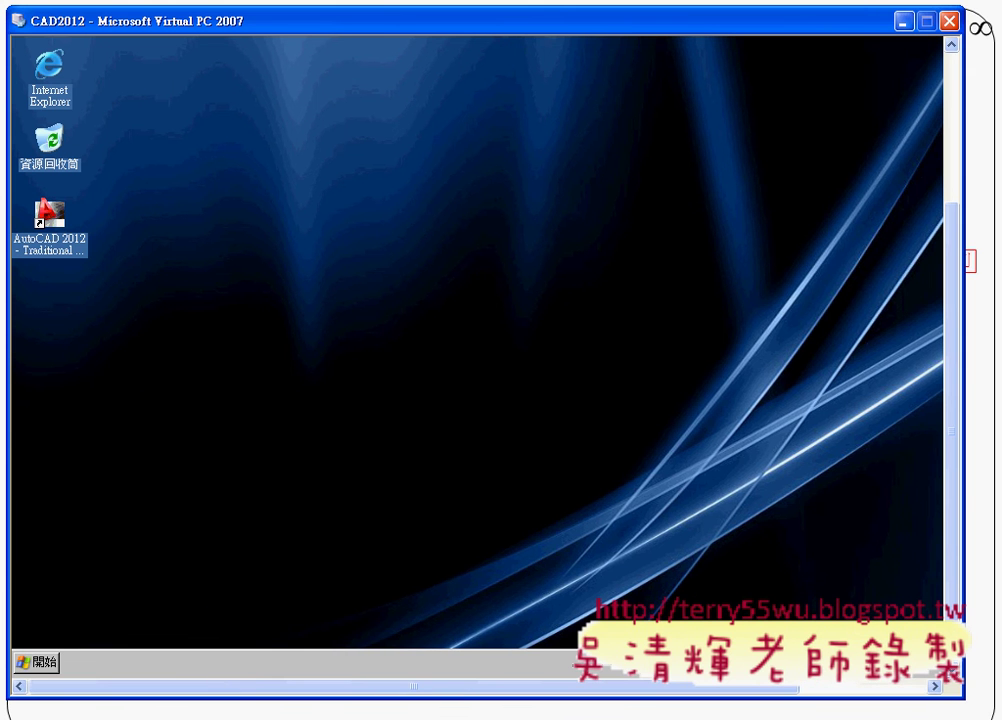
{"action": "mouse_move", "coordinate": [963, 700]}
{"action": "left_mouse_down"}
{"action": "mouse_move", "coordinate": [924, 679]}
{"action": "mouse_move", "coordinate": [982, 704]}
{"action": "left_mouse_up"}
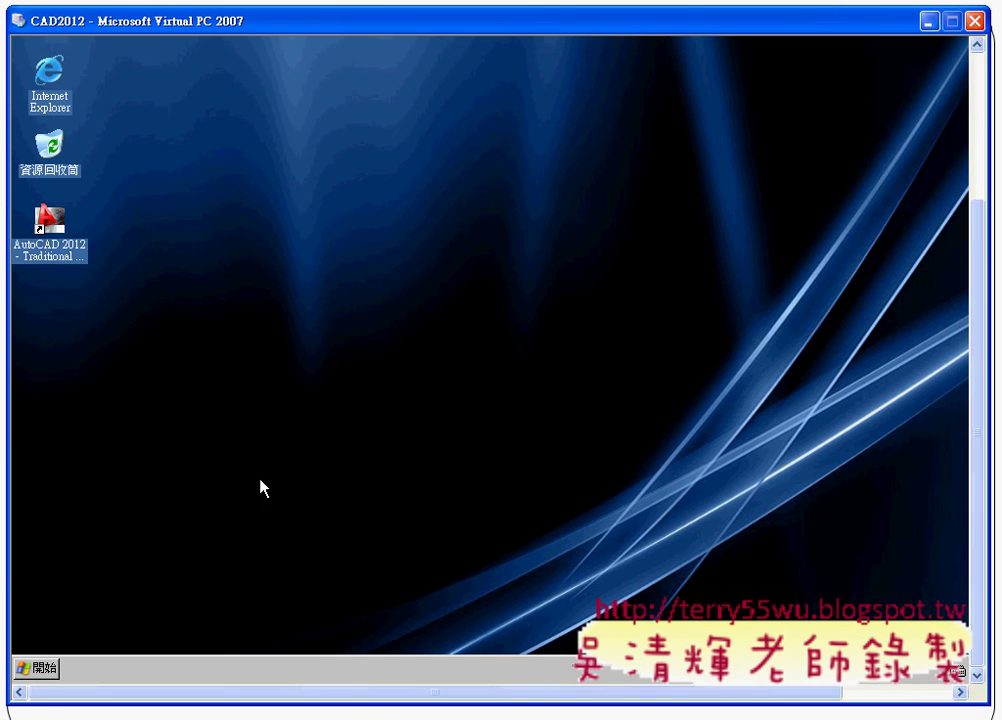
{"action": "left_click", "coordinate": [49, 228]}
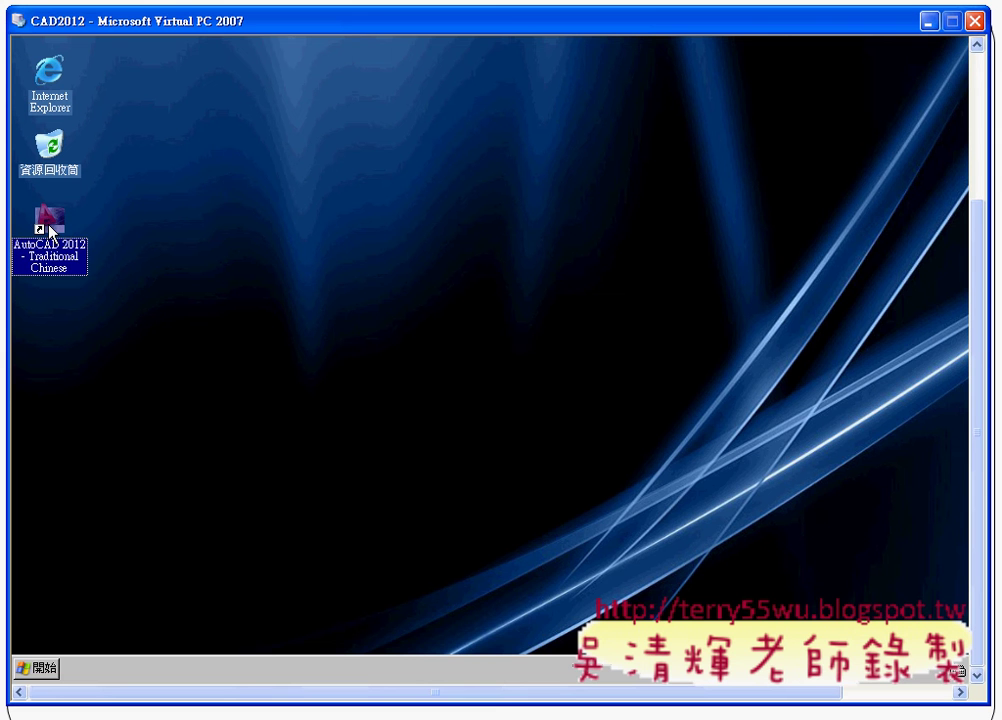
Launch the AutoCAD 2012 - Traditional Chinese shortcut, reaching the 30-day trial licence screen
{"action": "double_click", "coordinate": [49, 228]}
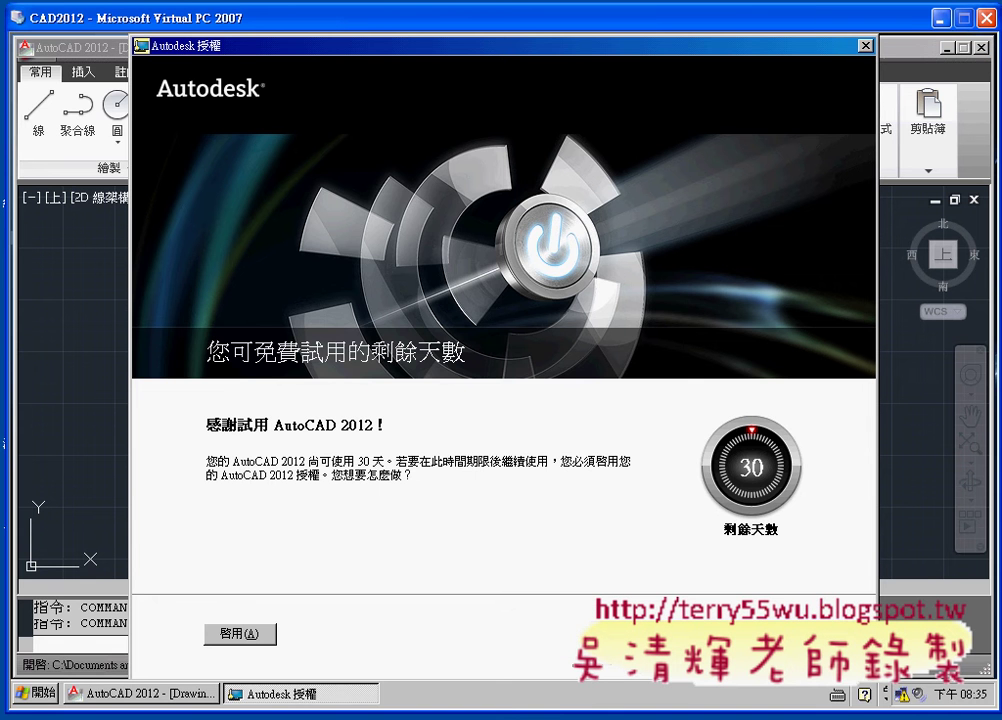
Continue the trial, close Autodesk Exchange, and decline the customer involvement program (不用了，謝謝)
{"action": "left_click", "coordinate": [800, 616]}
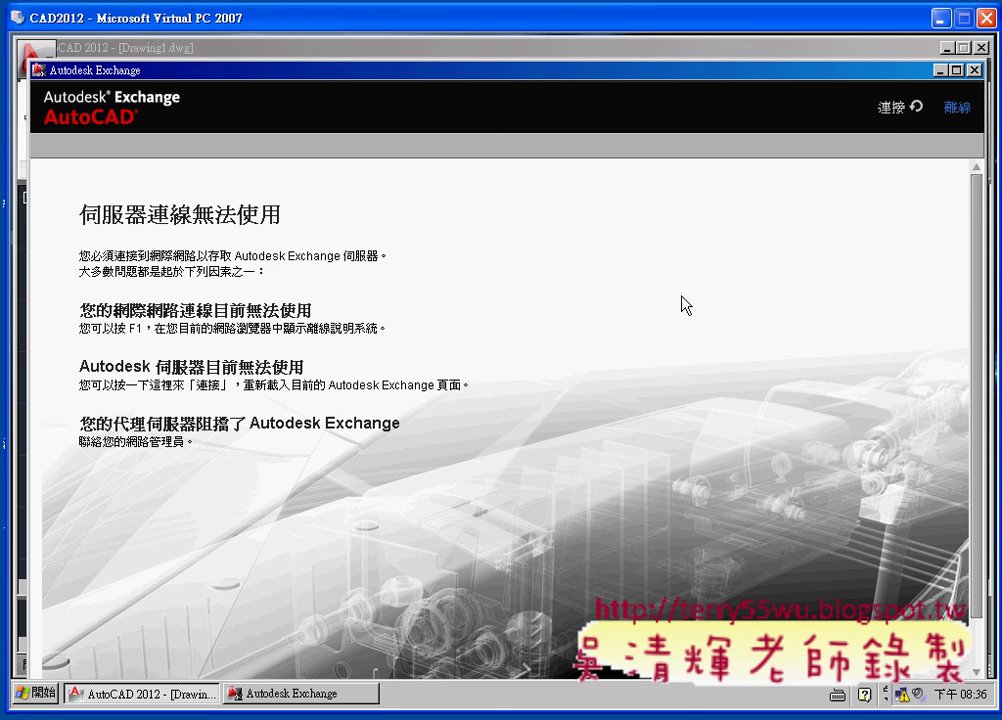
{"action": "left_click", "coordinate": [974, 70]}
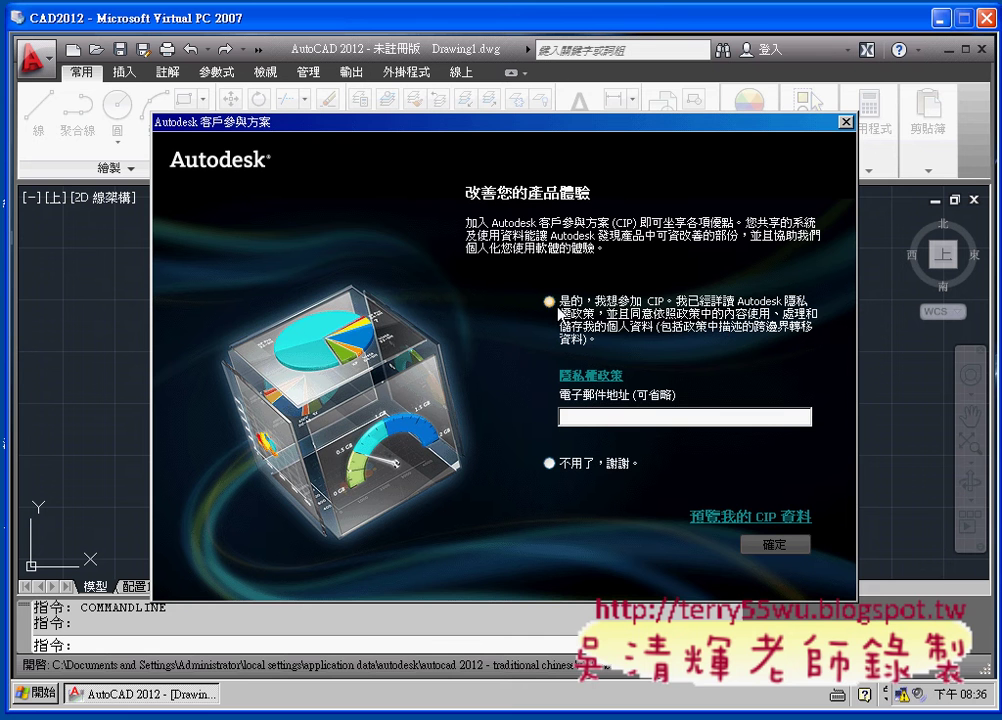
{"action": "left_click", "coordinate": [549, 463]}
{"action": "left_click", "coordinate": [796, 544]}
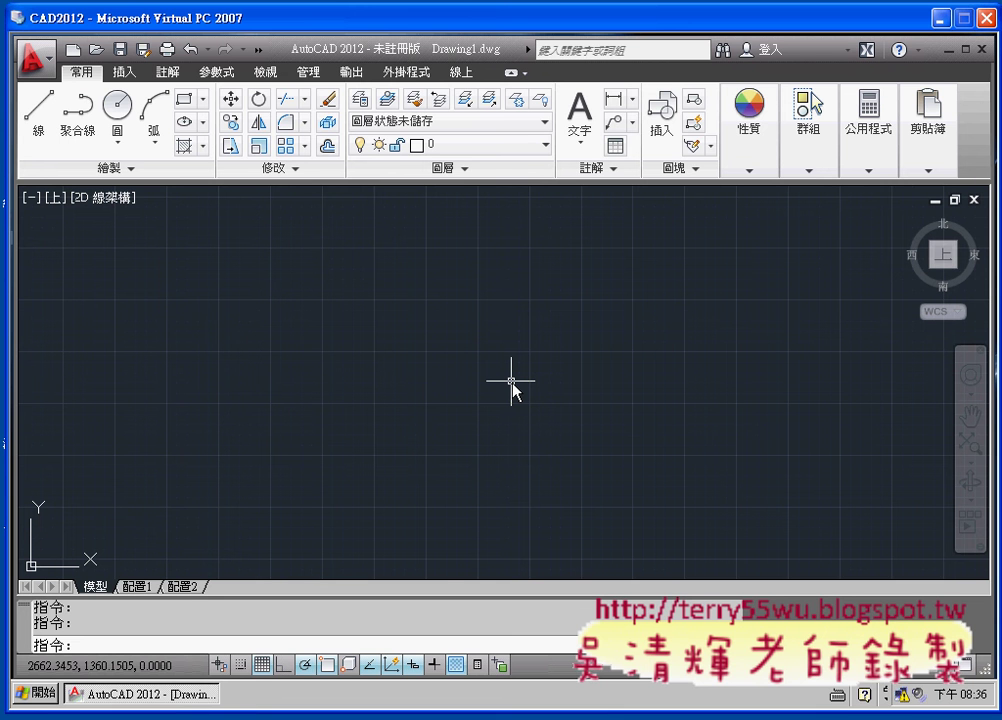
Browse the Insert, Annotate, Parametric, View and Manage ribbon tabs, ending on Home (常用)
{"action": "left_click", "coordinate": [127, 72]}
{"action": "left_click", "coordinate": [168, 72]}
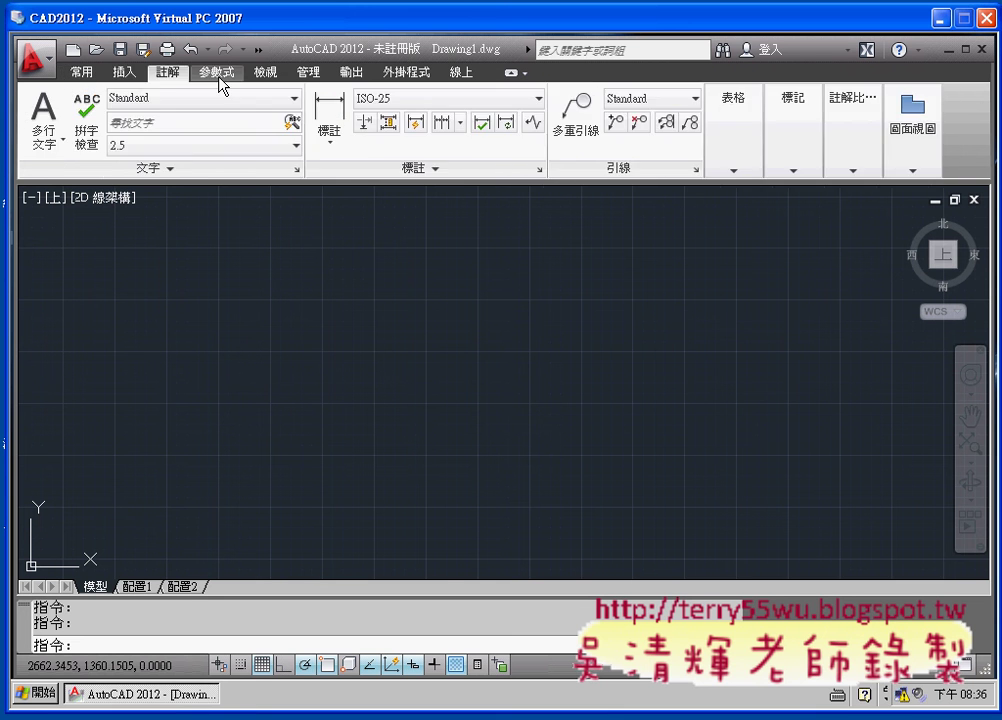
{"action": "left_click", "coordinate": [219, 76]}
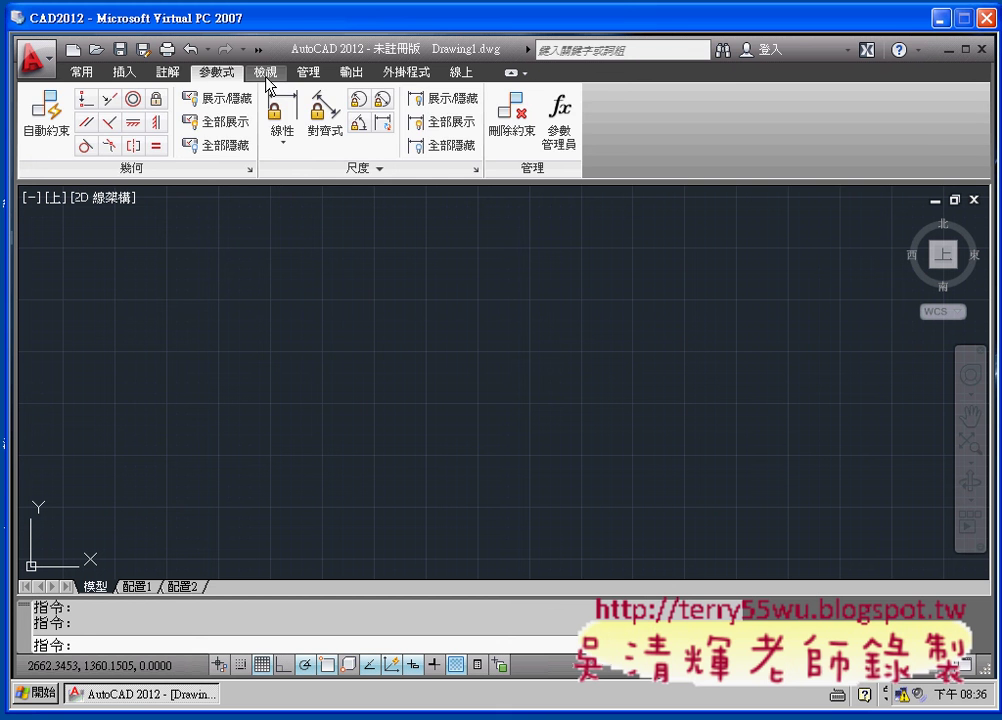
{"action": "left_click", "coordinate": [265, 74]}
{"action": "left_click", "coordinate": [314, 76]}
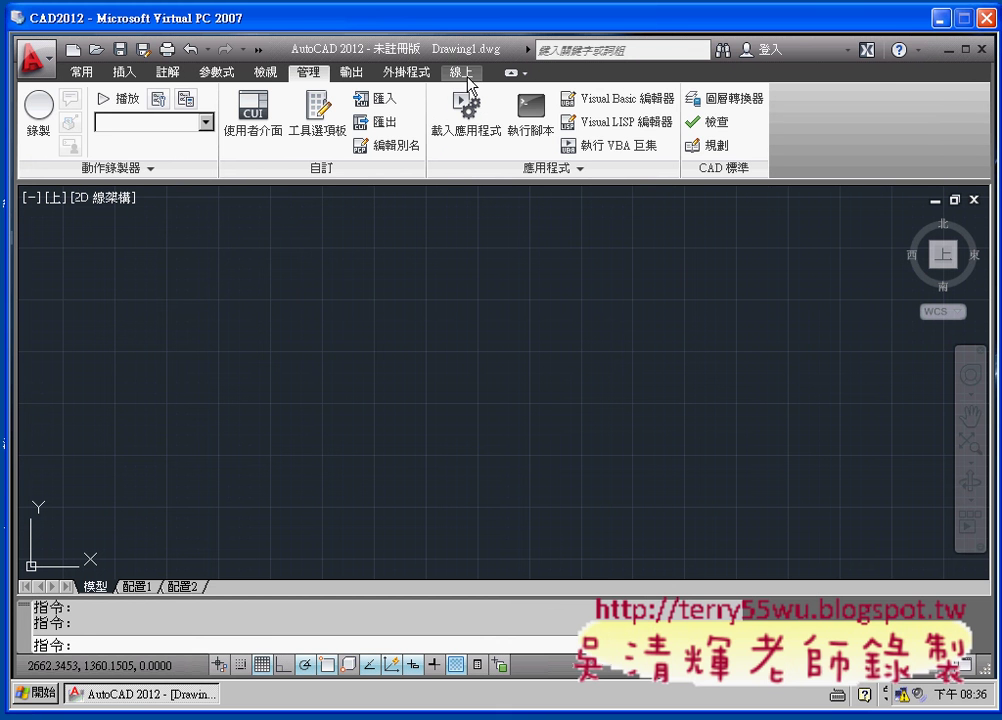
{"action": "left_click", "coordinate": [77, 74]}
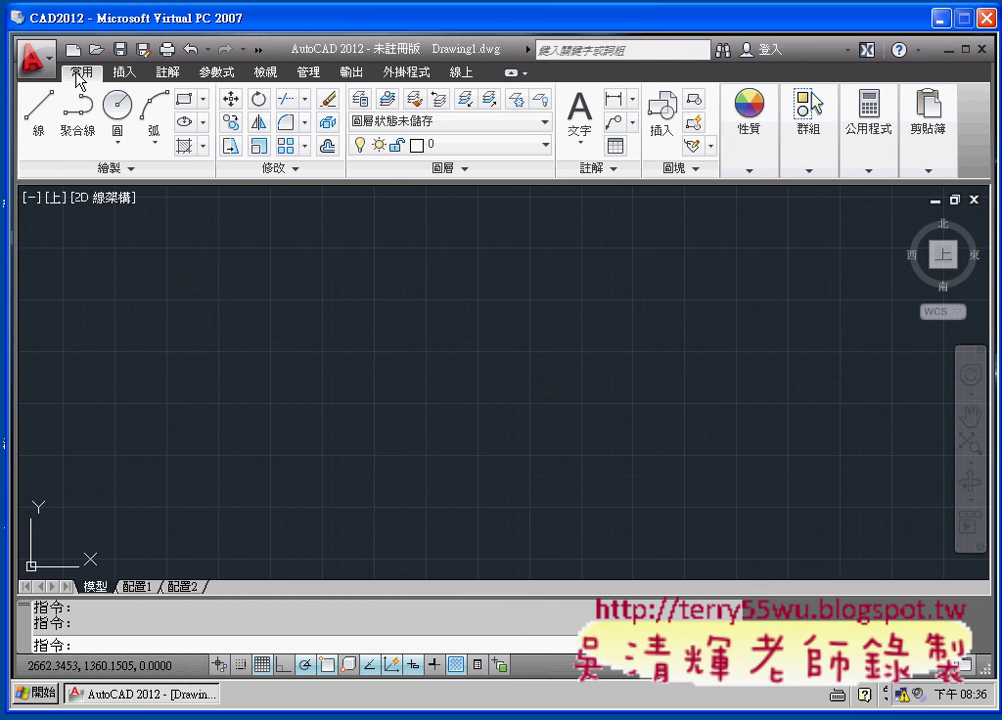
{"action": "left_click", "coordinate": [126, 77]}
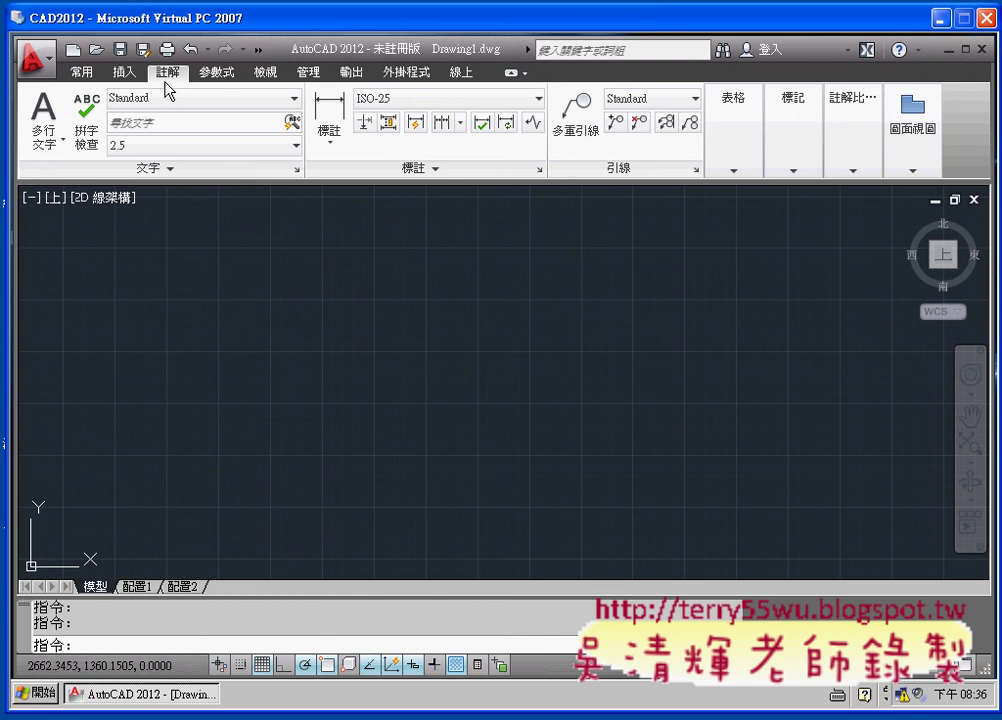
{"action": "left_click", "coordinate": [123, 80]}
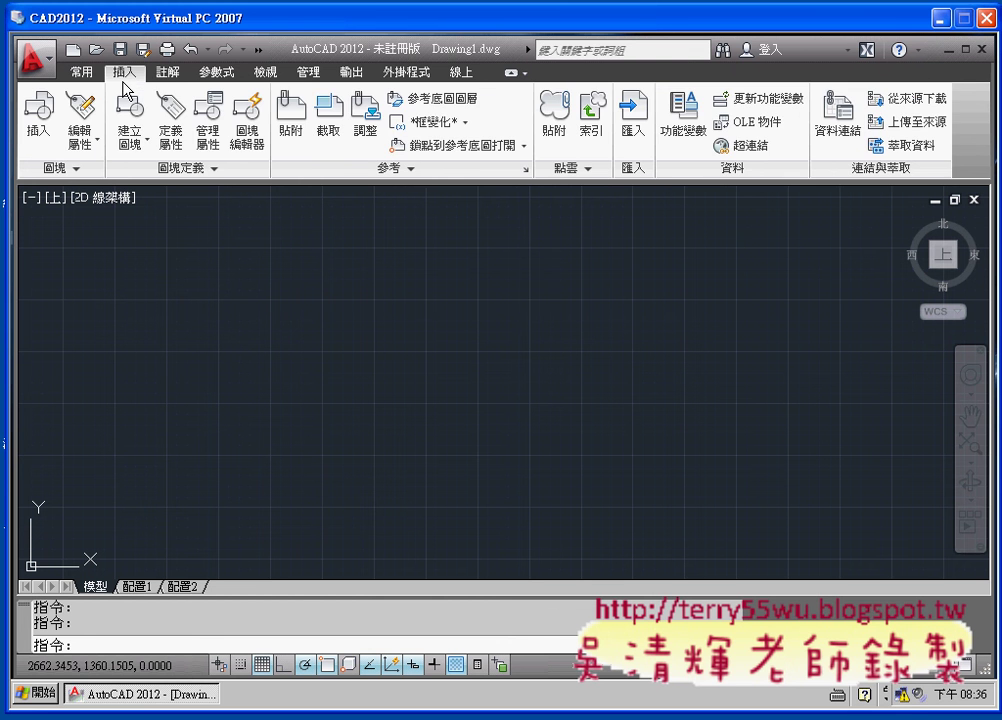
{"action": "left_click", "coordinate": [90, 80]}
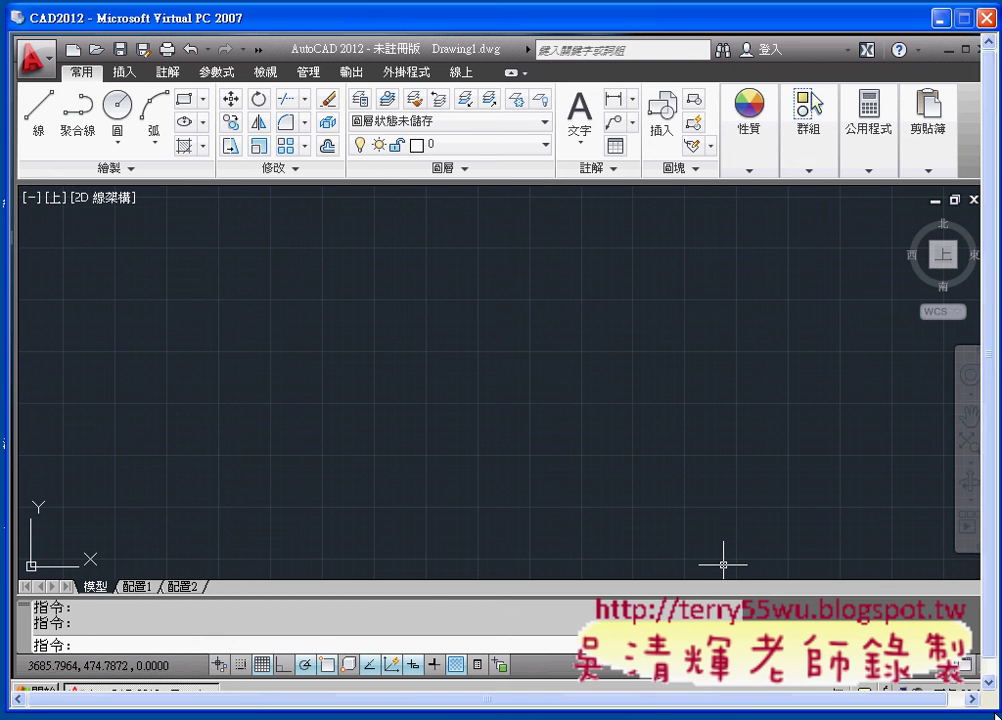
Shrink then re-enlarge the Virtual PC window and maximize AutoCAD inside the guest
{"action": "left_click_drag", "start_coordinate": [998, 714], "coordinate": [935, 662]}
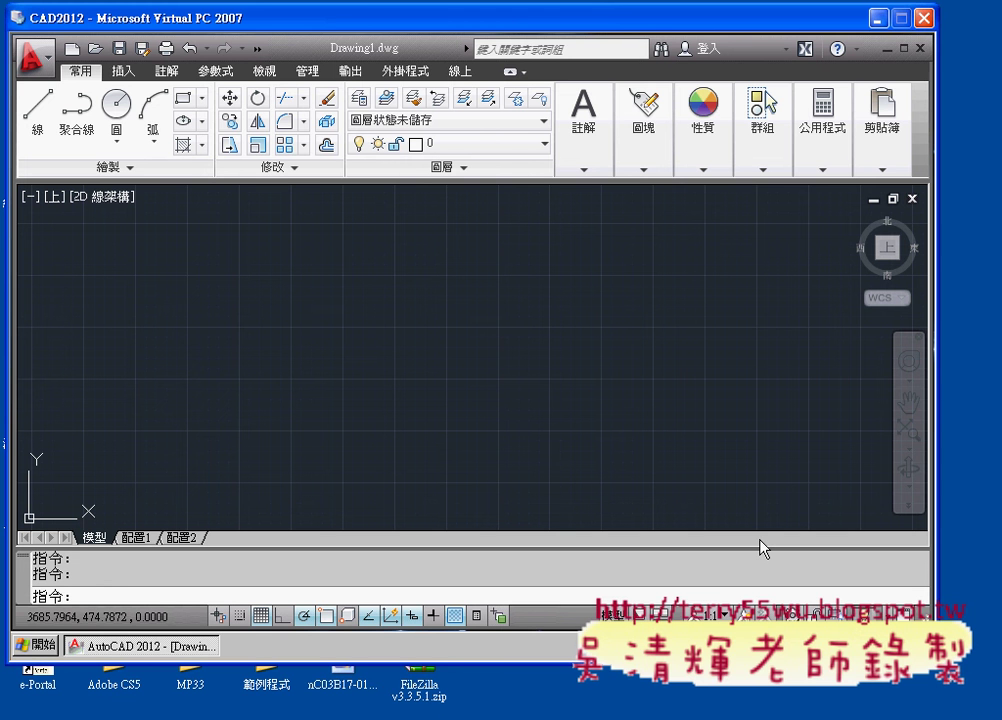
{"action": "left_click_drag", "start_coordinate": [935, 661], "coordinate": [953, 690]}
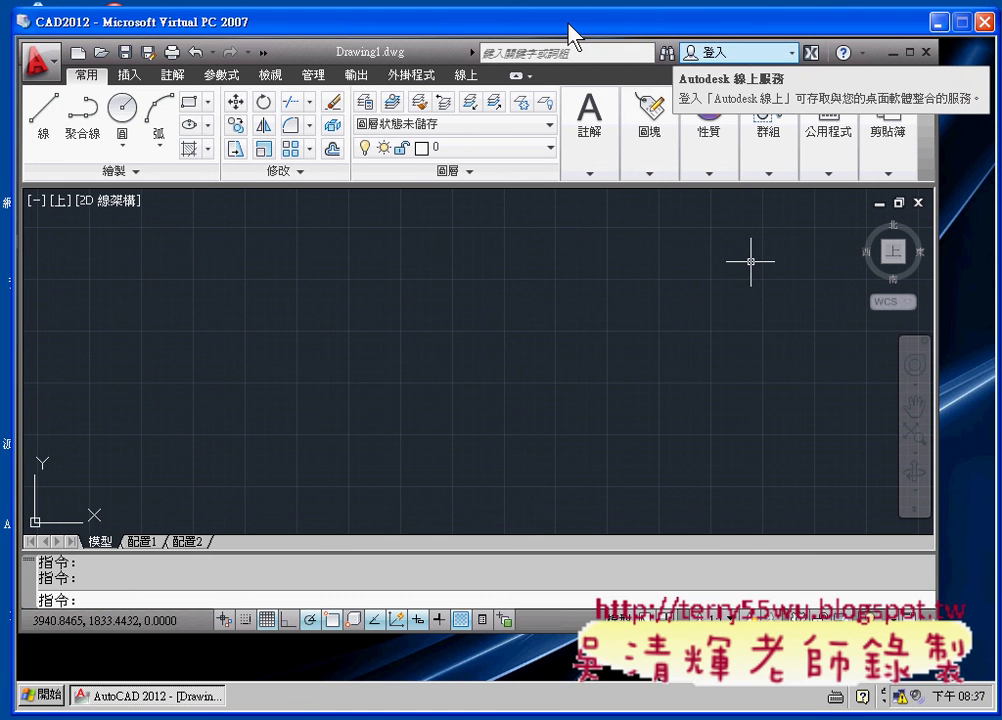
{"action": "mouse_move", "coordinate": [883, 128]}
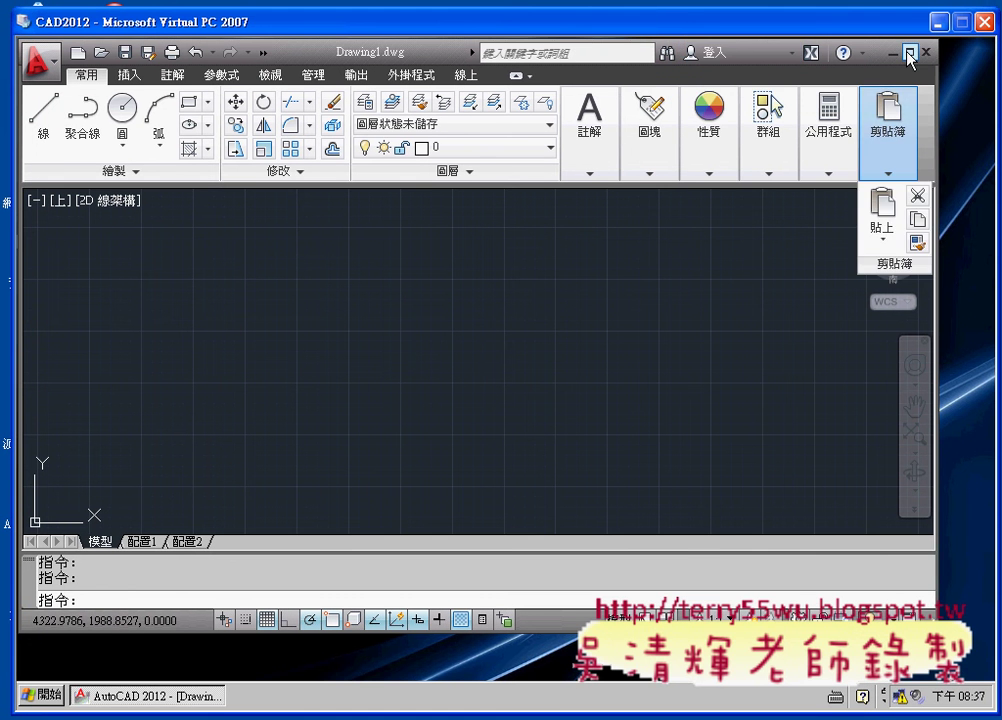
{"action": "left_click", "coordinate": [909, 55]}
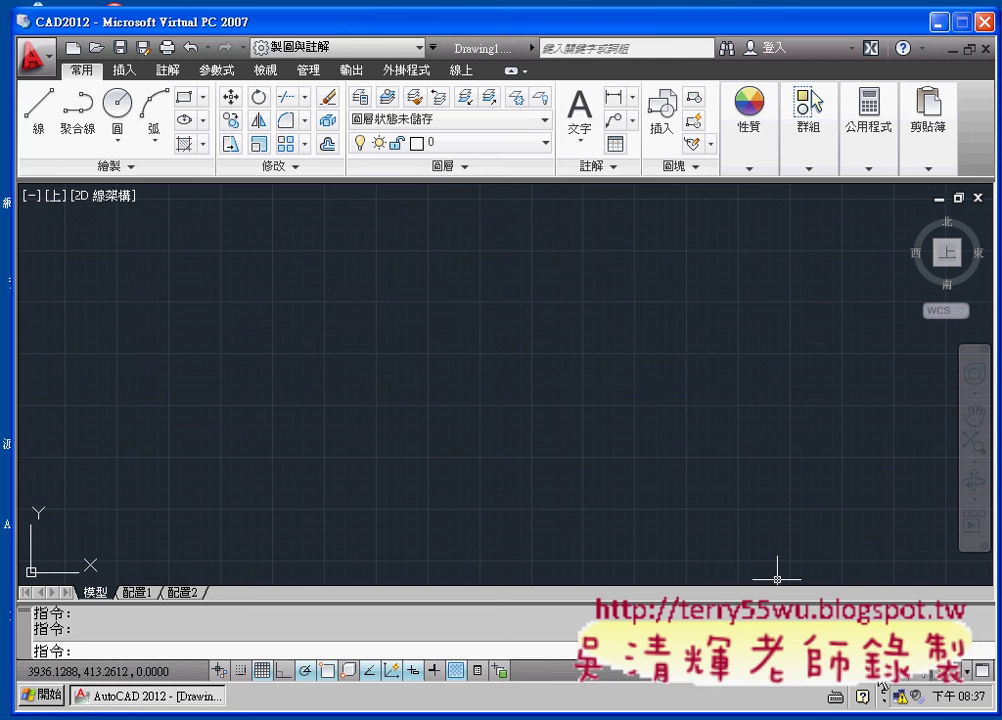
Choose AutoCAD 典型 from the status-bar workspace switcher
{"action": "left_click", "coordinate": [872, 671]}
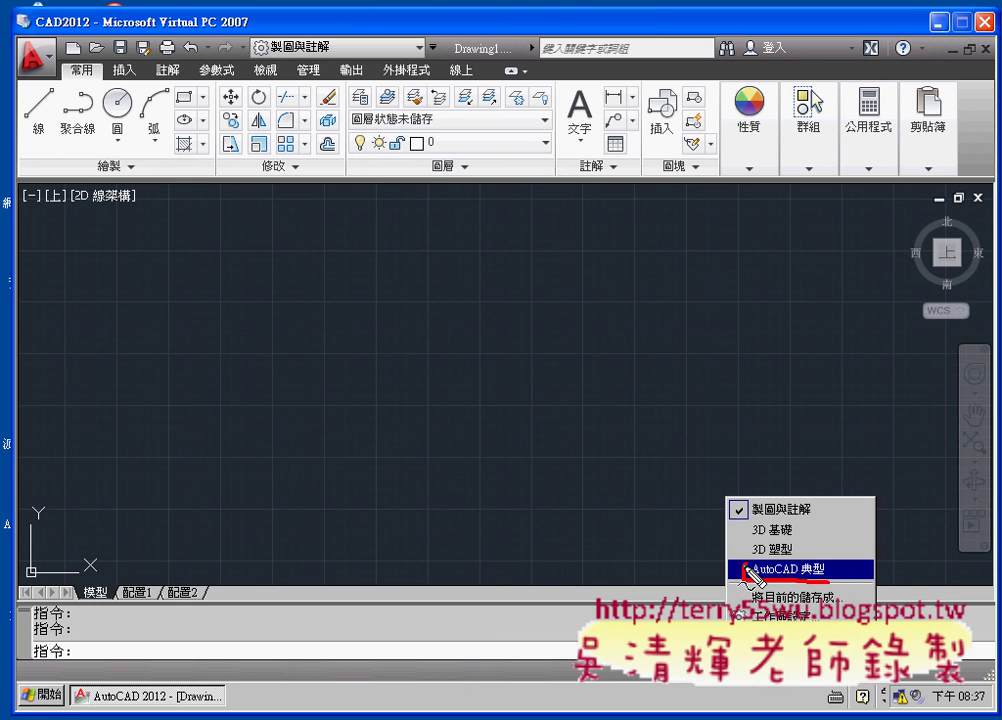
{"action": "left_click", "coordinate": [824, 572]}
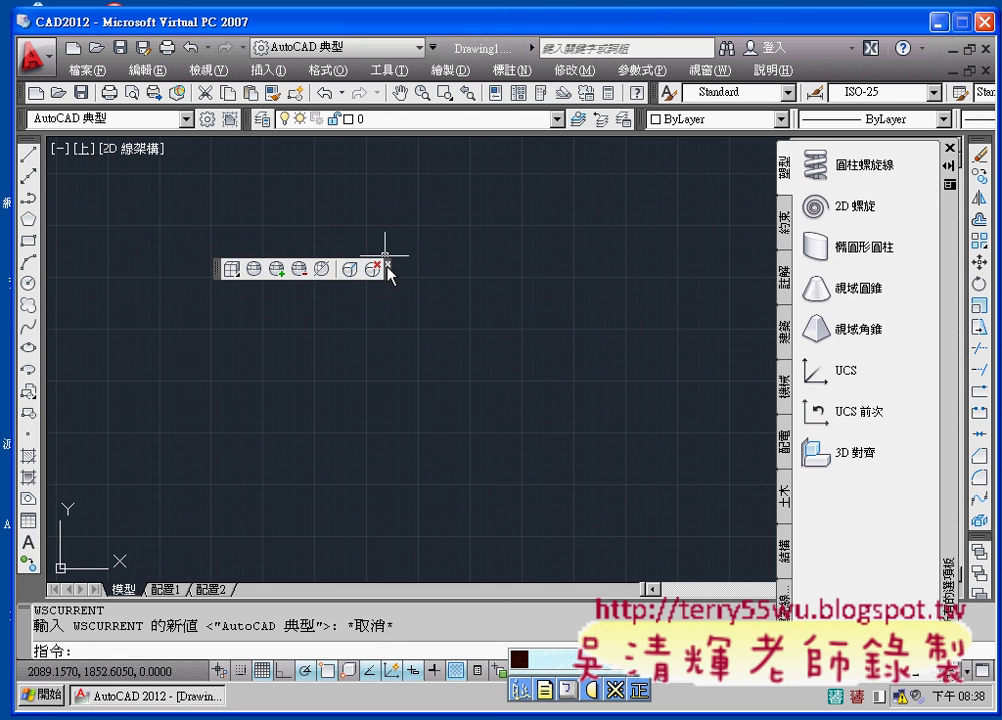
Close the floating 3D toolbar and Tool Palettes, and dock Modify beside Draw on the left
{"action": "left_click", "coordinate": [387, 264]}
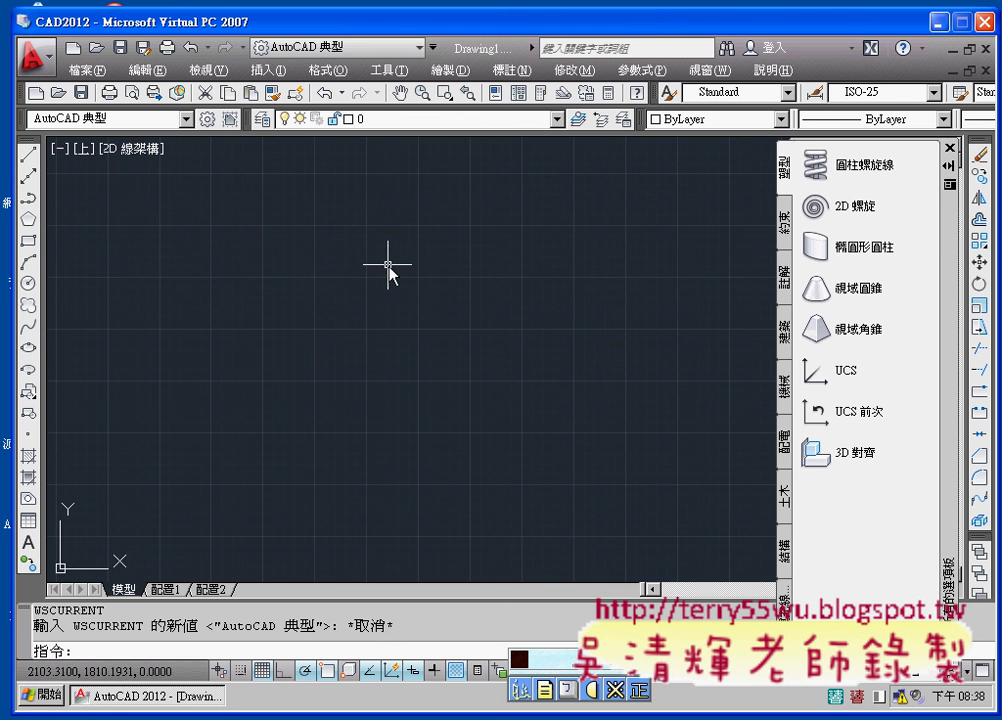
{"action": "left_click", "coordinate": [951, 151]}
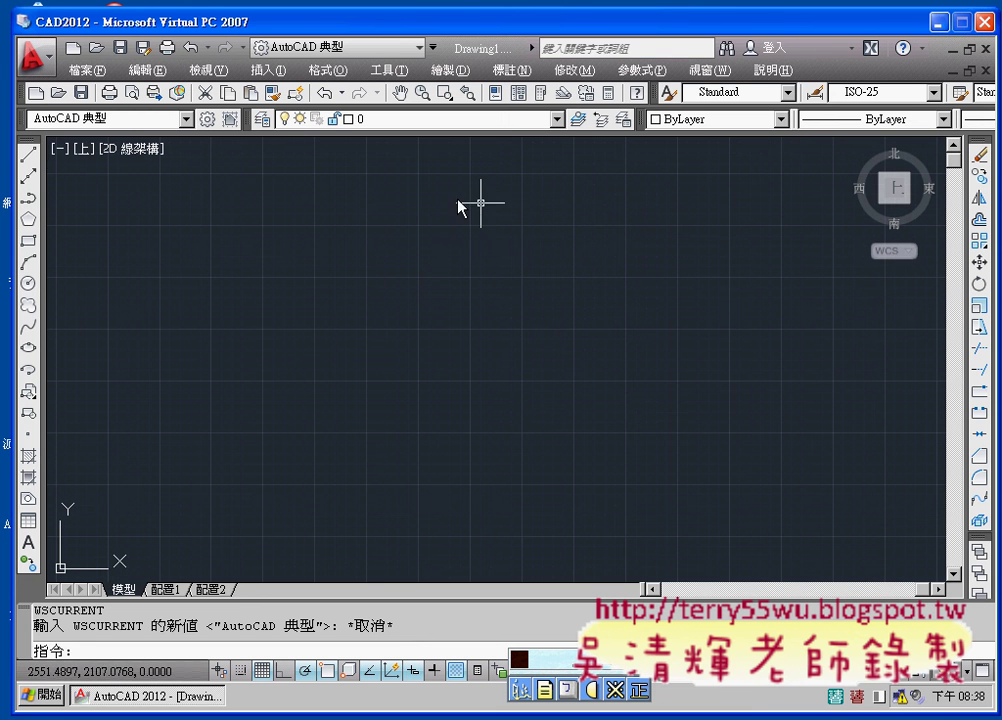
{"action": "mouse_move", "coordinate": [980, 147]}
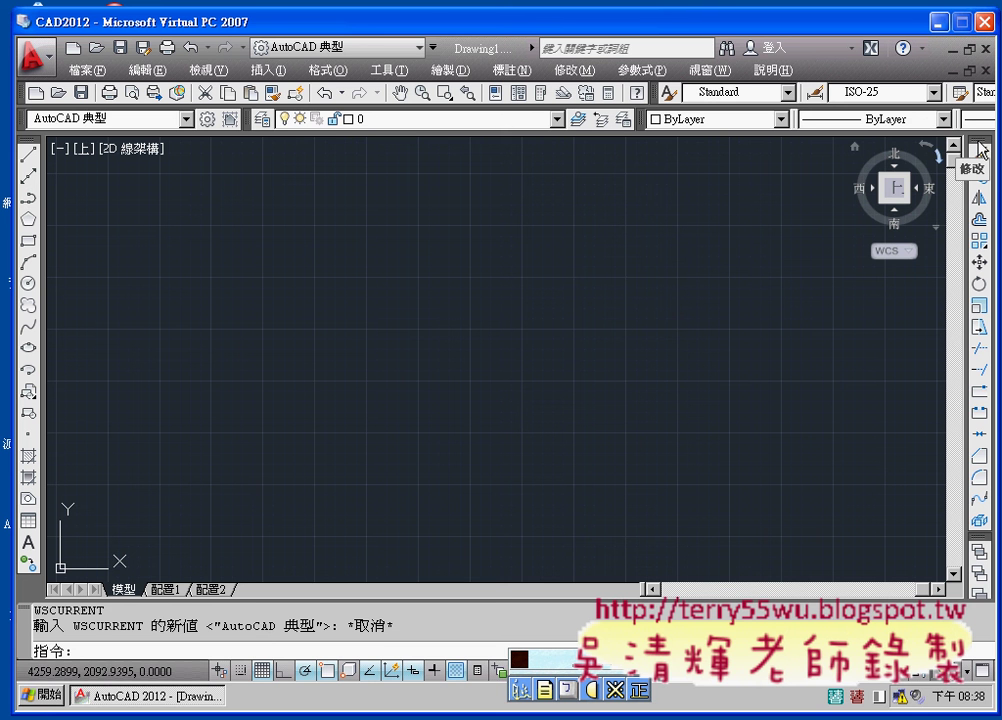
{"action": "left_click_drag", "start_coordinate": [983, 145], "coordinate": [686, 148]}
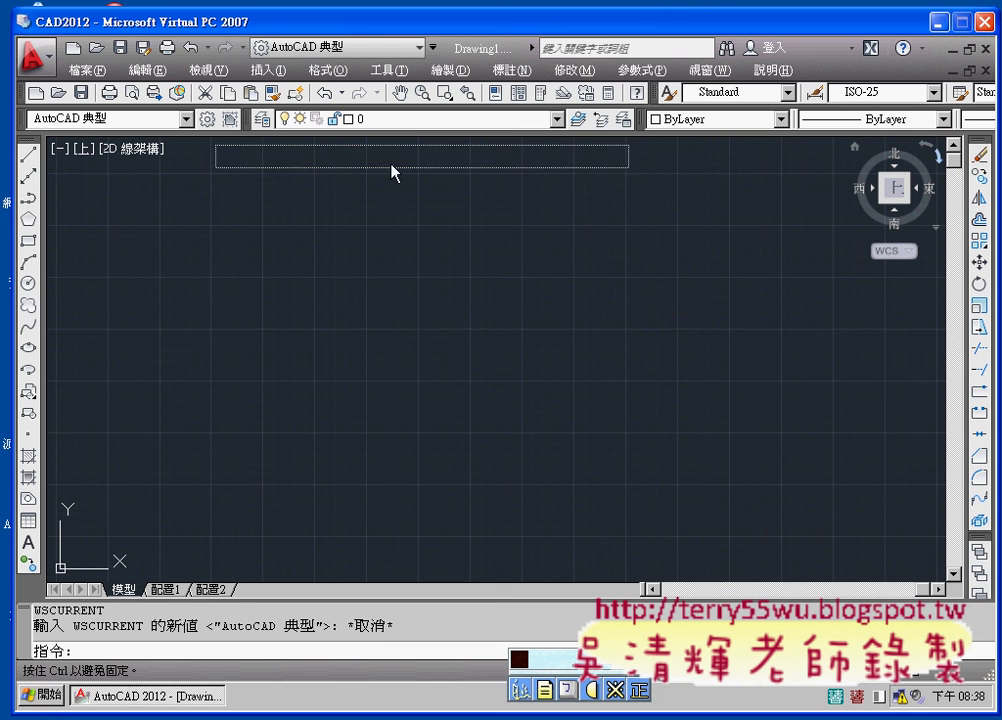
{"action": "left_click_drag", "start_coordinate": [686, 148], "coordinate": [56, 150]}
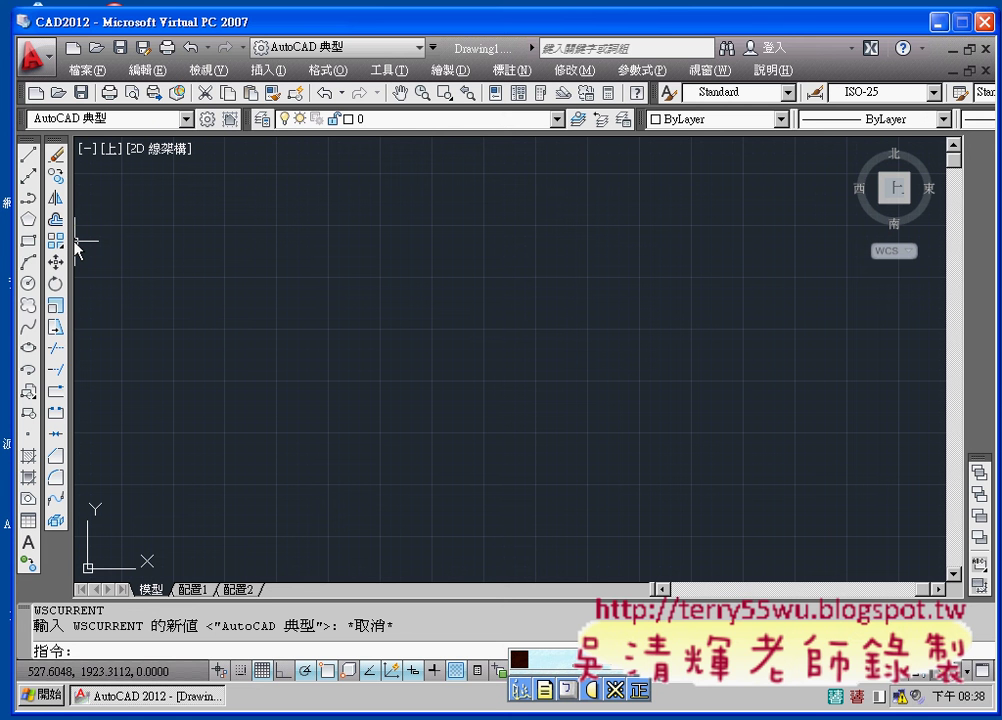
Undock the Modify and Draw toolbars and close both, clearing the left edge of the drawing
{"action": "left_click", "coordinate": [116, 119]}
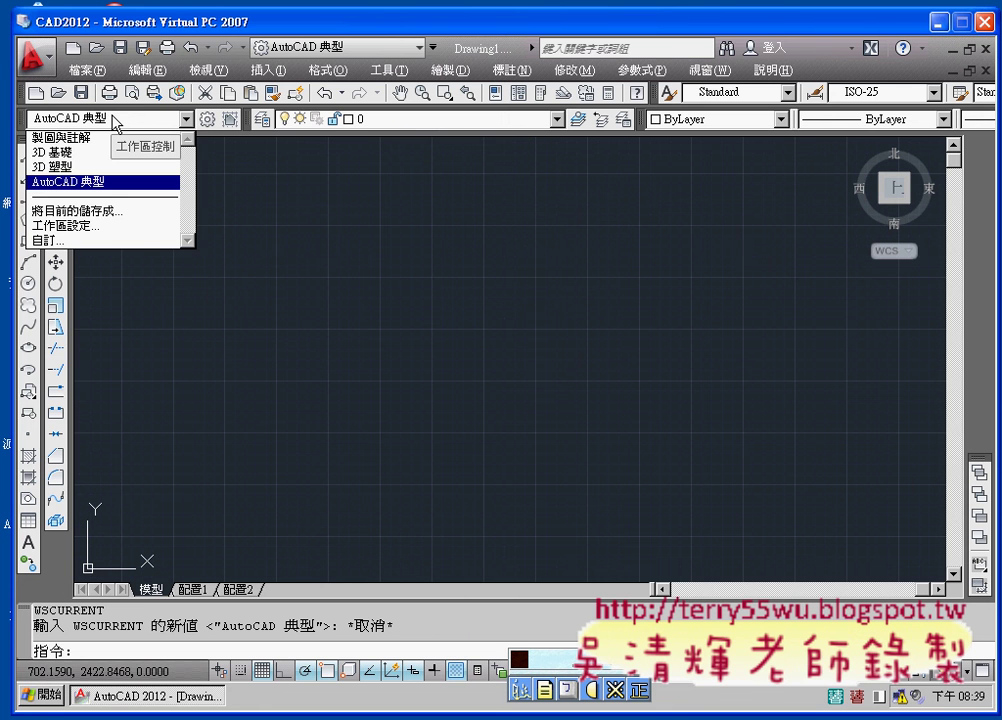
{"action": "left_click", "coordinate": [83, 230]}
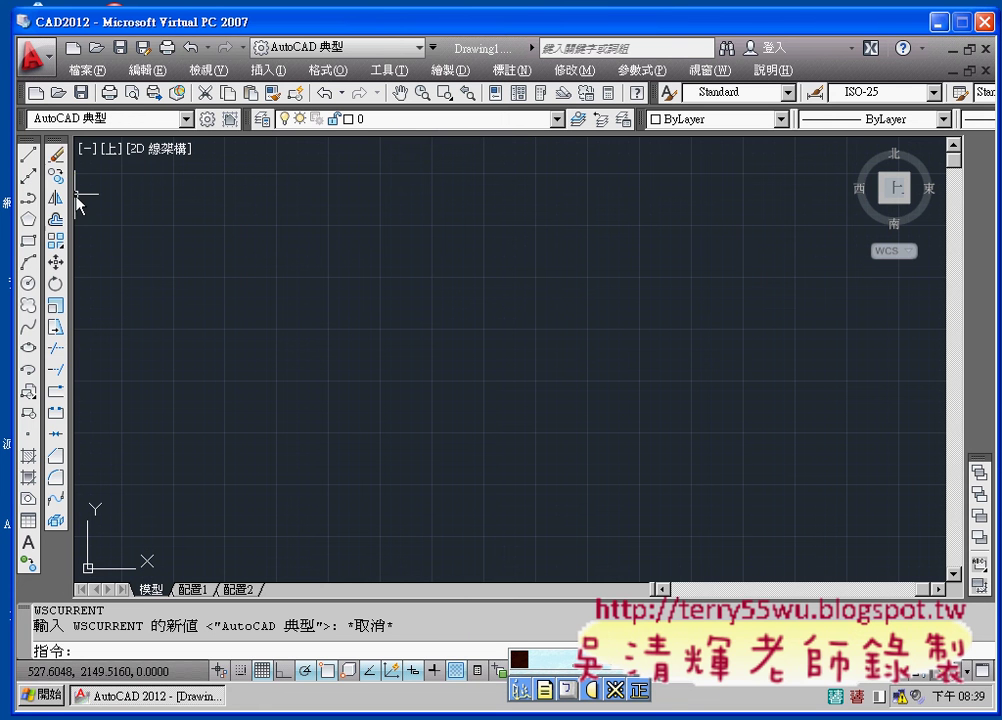
{"action": "mouse_move", "coordinate": [60, 150]}
{"action": "left_mouse_down"}
{"action": "mouse_move", "coordinate": [407, 300]}
{"action": "mouse_move", "coordinate": [588, 313]}
{"action": "left_mouse_up"}
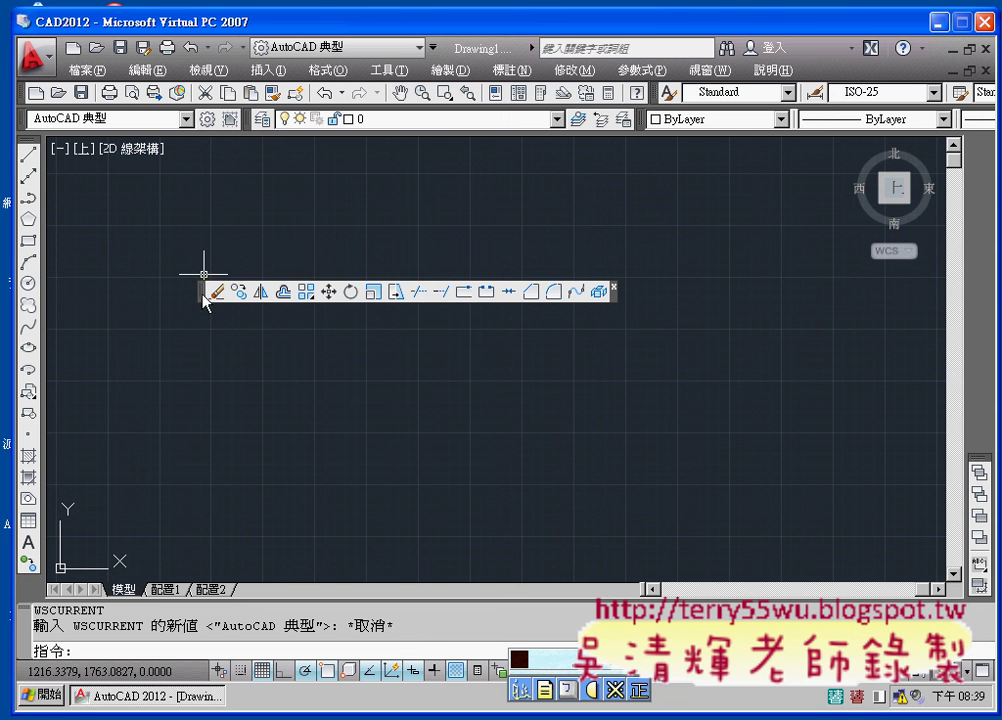
{"action": "left_click", "coordinate": [613, 286]}
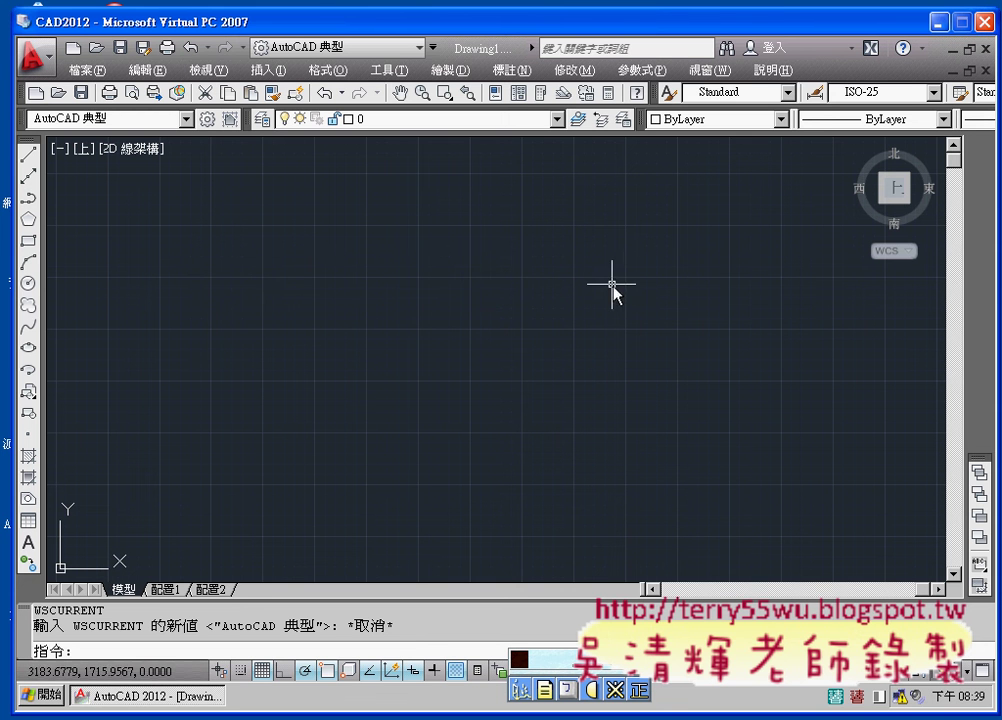
{"action": "left_click_drag", "start_coordinate": [28, 143], "coordinate": [347, 258]}
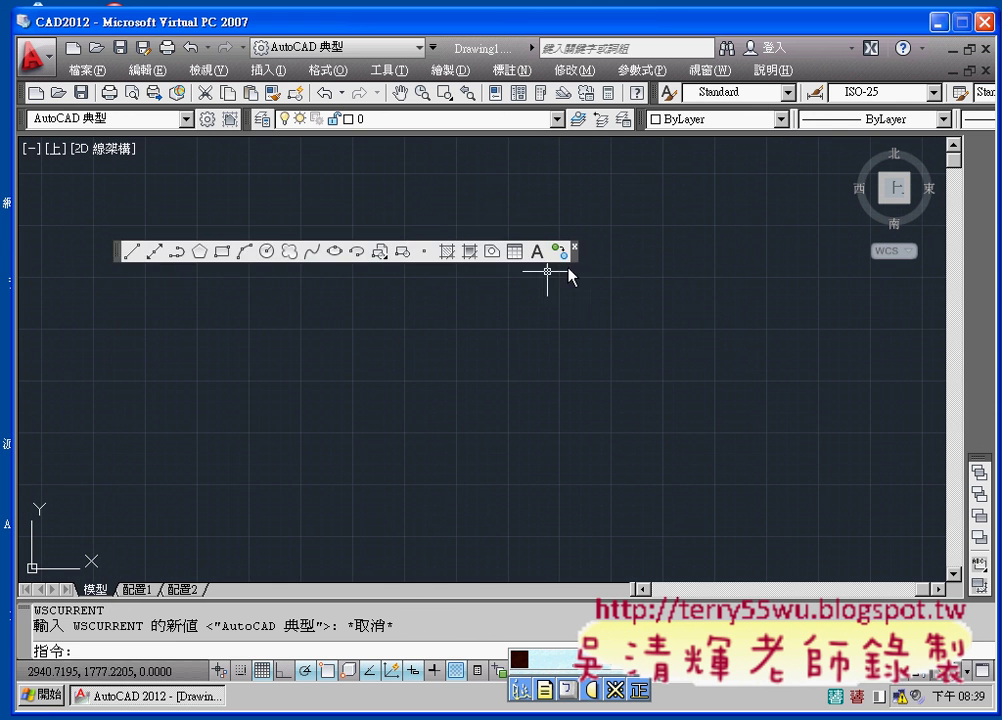
{"action": "left_click", "coordinate": [574, 247]}
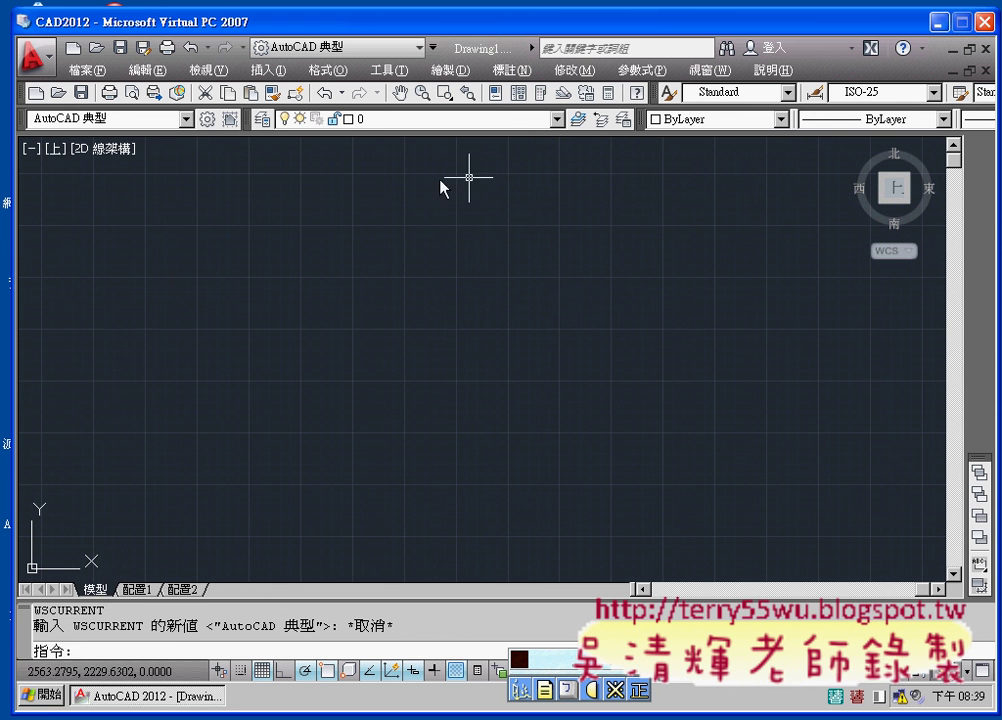
{"action": "left_click", "coordinate": [165, 118]}
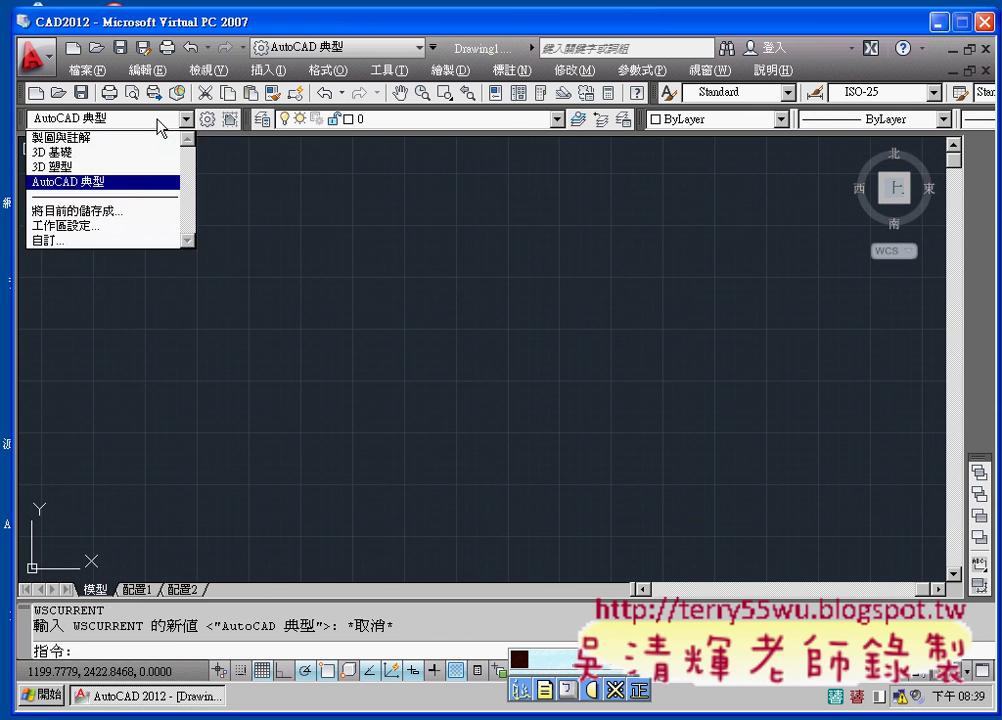
Reapply the AutoCAD 典型 workspace to restore the Draw and Modify toolbars, then close Tool Palettes
{"action": "left_click", "coordinate": [137, 191]}
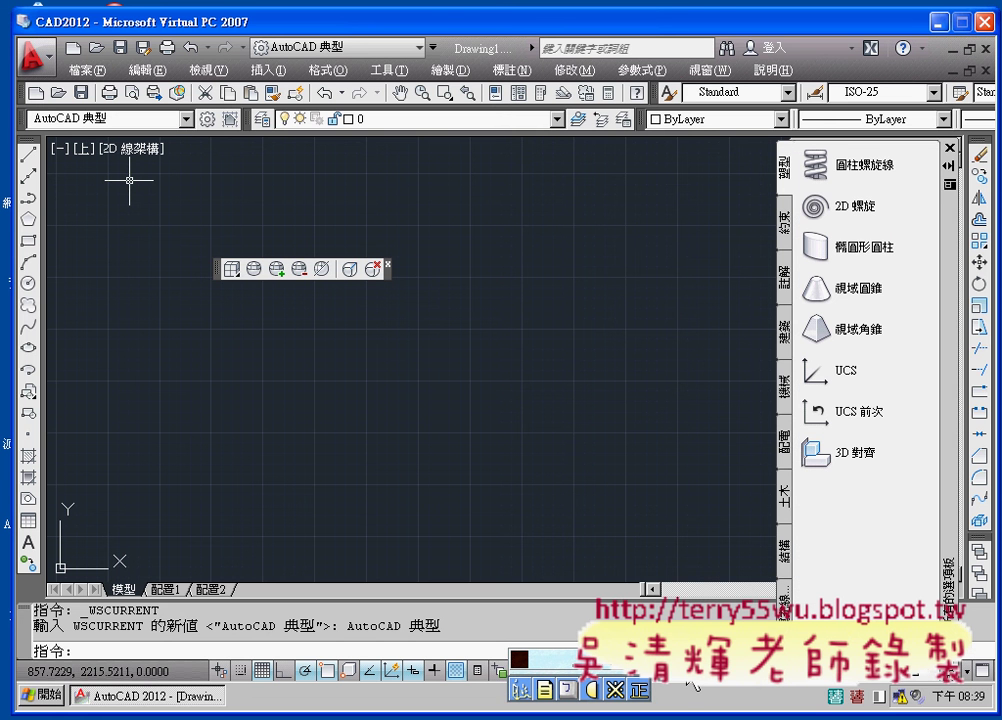
{"action": "left_click", "coordinate": [950, 147]}
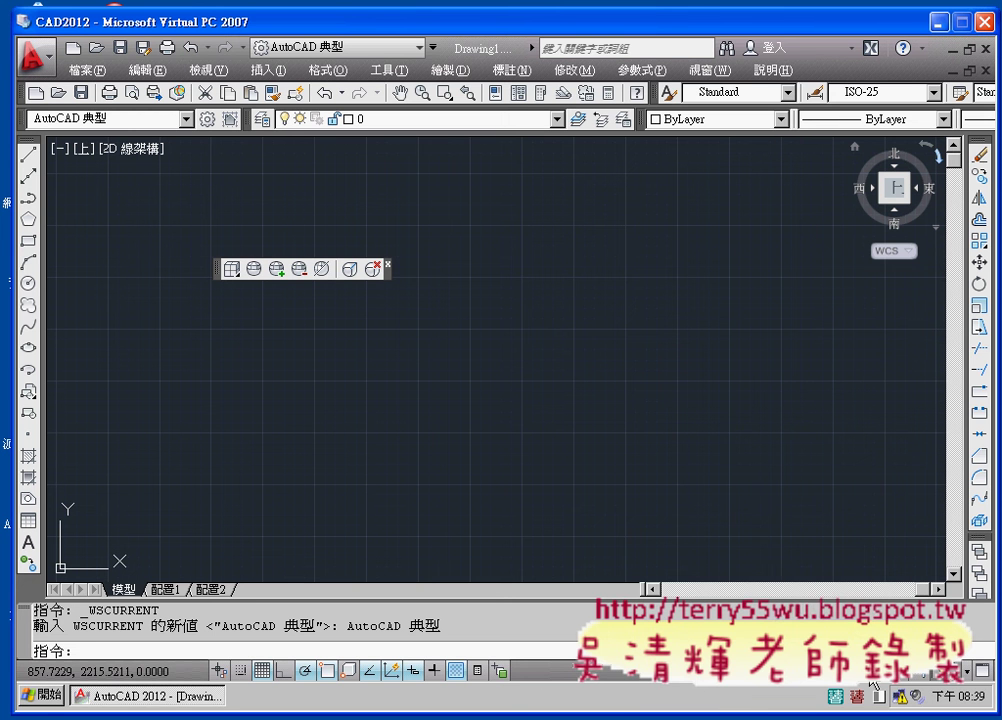
{"action": "left_click", "coordinate": [873, 680]}
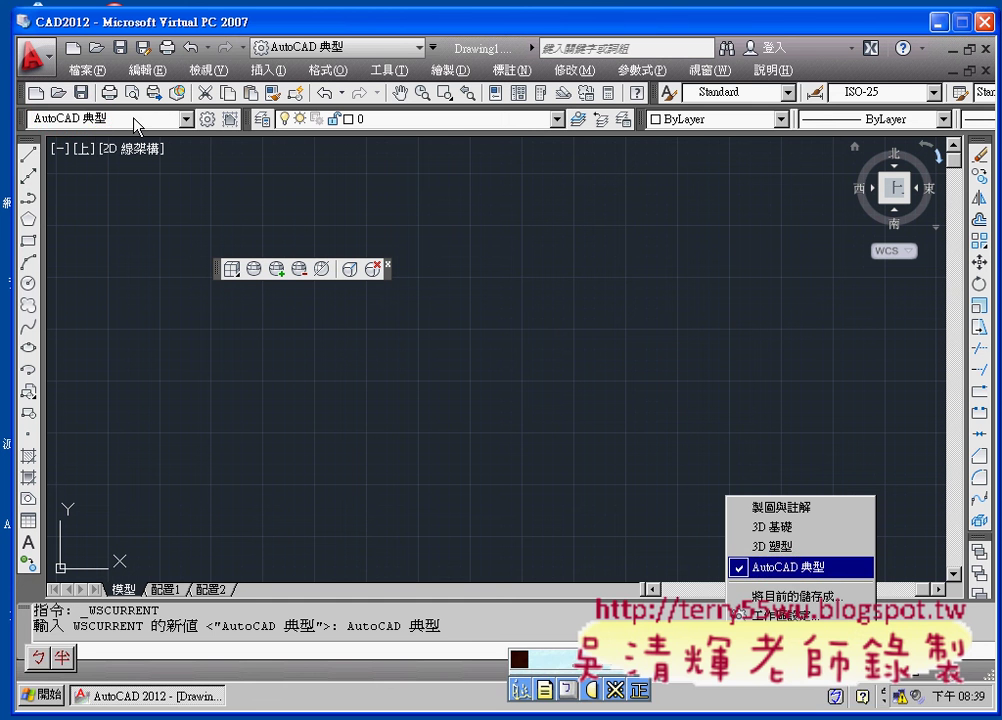
Dock the Modify toolbar beside Draw on the left and close the floating 3D navigation toolbar
{"action": "mouse_move", "coordinate": [772, 108]}
{"action": "left_mouse_down"}
{"action": "mouse_move", "coordinate": [571, 160]}
{"action": "mouse_move", "coordinate": [57, 145]}
{"action": "left_mouse_up"}
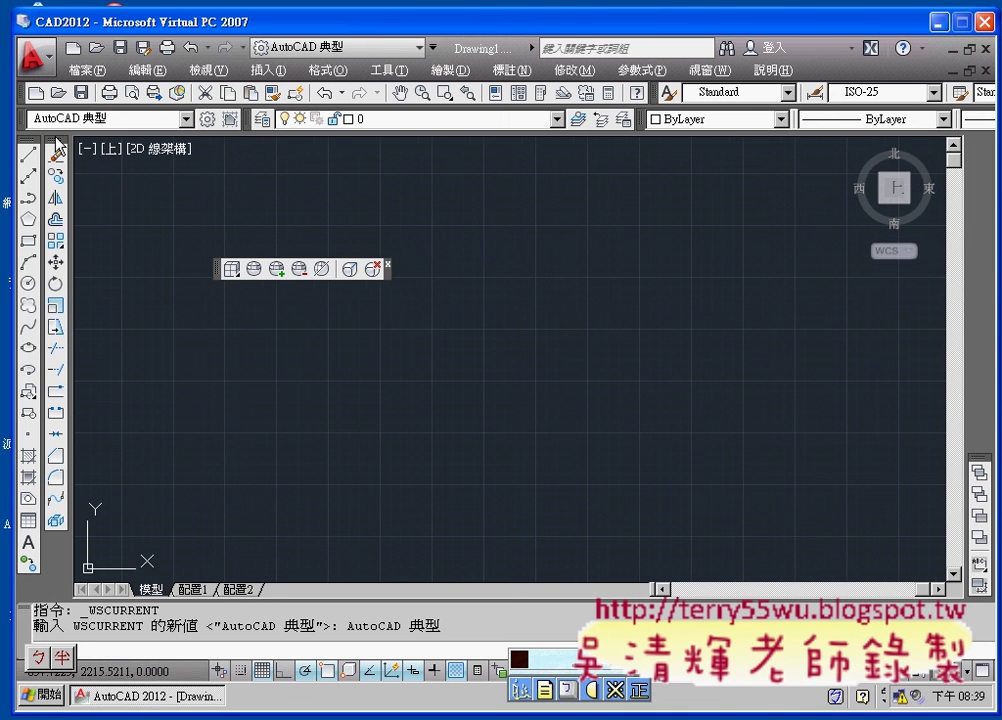
{"action": "left_click", "coordinate": [387, 264]}
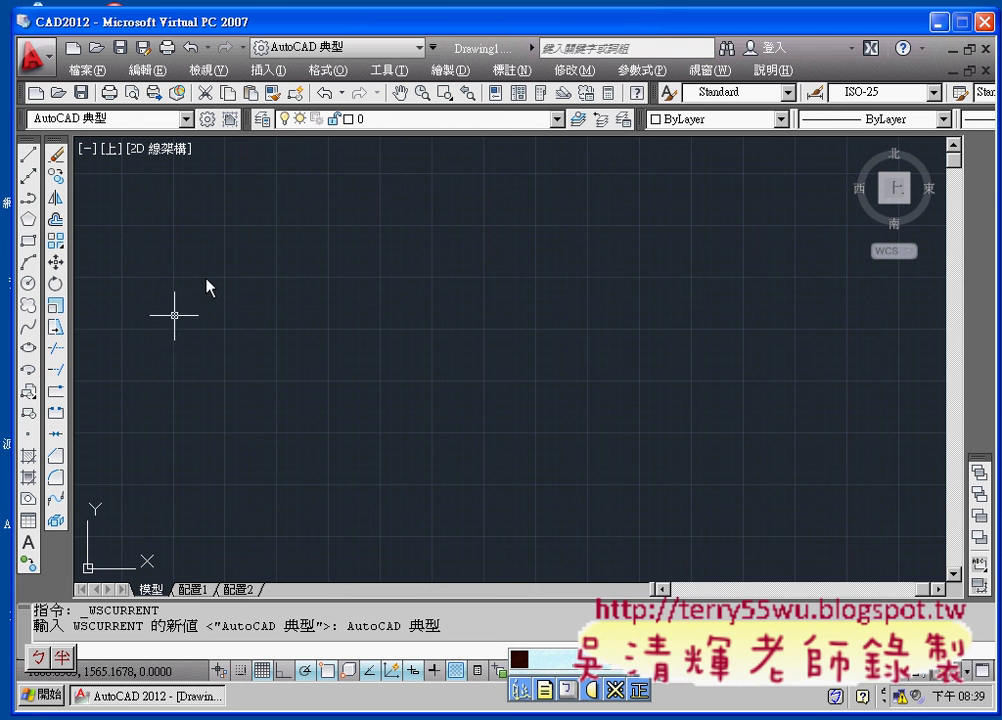
{"action": "scroll", "coordinate": [376, 291], "scroll_direction": "down", "scroll_amount": 1}
{"action": "scroll", "coordinate": [373, 291], "scroll_direction": "up", "scroll_amount": 1}
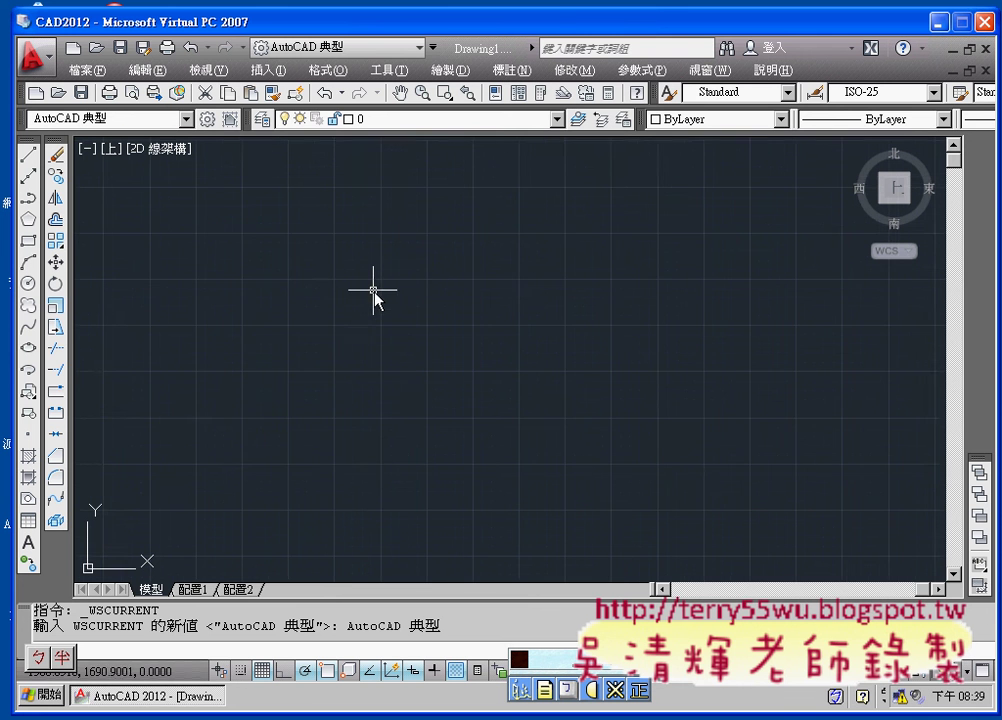
{"action": "middle_click_drag", "start_coordinate": [458, 375], "coordinate": [454, 369]}
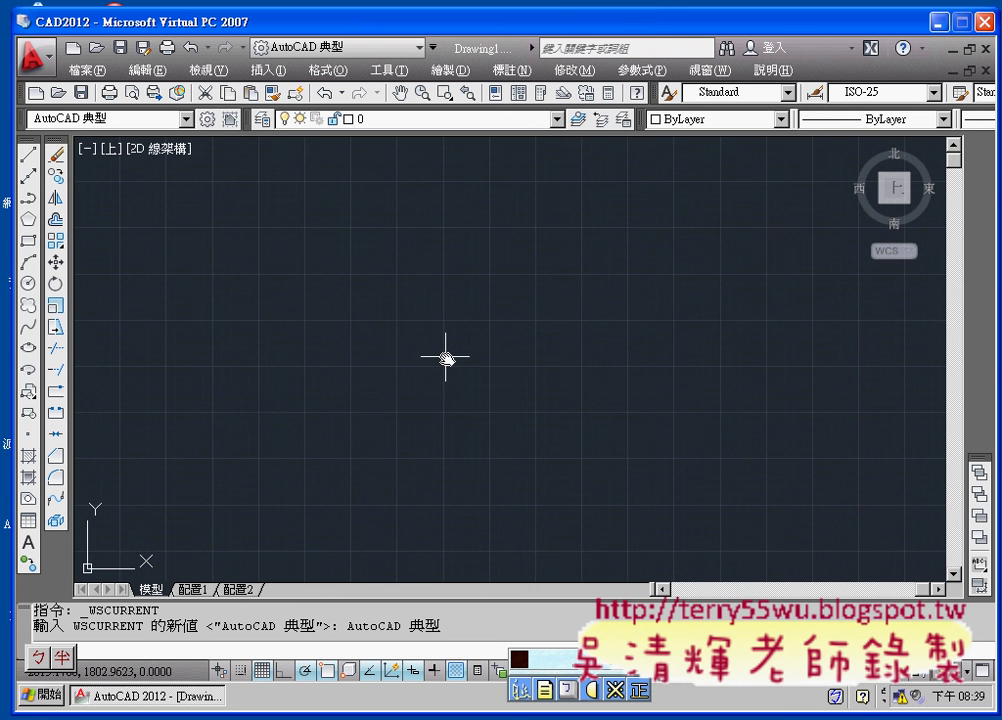